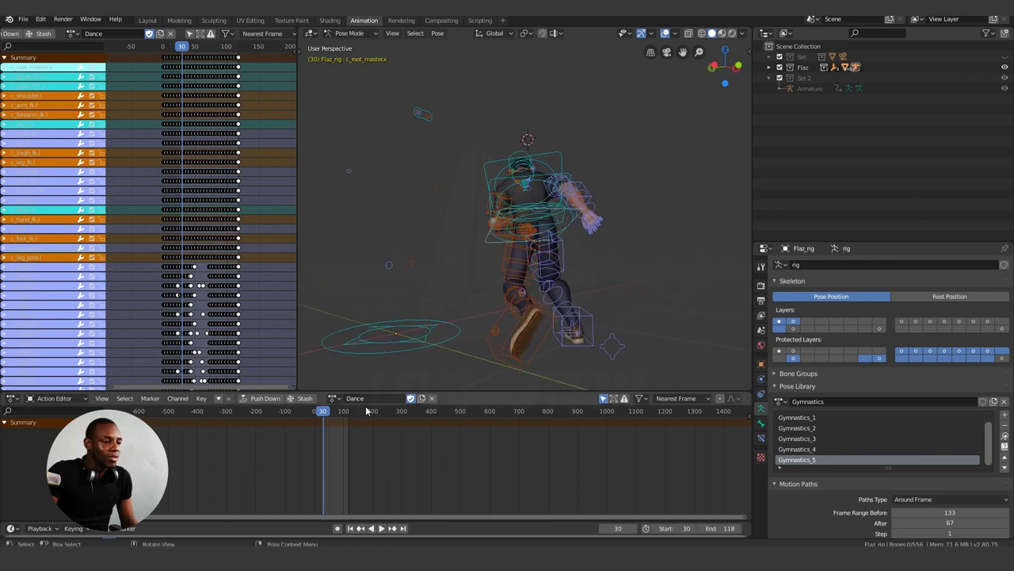
Step: Scrub the Dance animation, stop it on frame 38, and select Gymnastics_1 in the pose library
{"action": "mouse_move", "coordinate": [333, 413]}
{"action": "left_mouse_down"}
{"action": "mouse_move", "coordinate": [344, 413]}
{"action": "mouse_move", "coordinate": [325, 415]}
{"action": "left_mouse_up"}
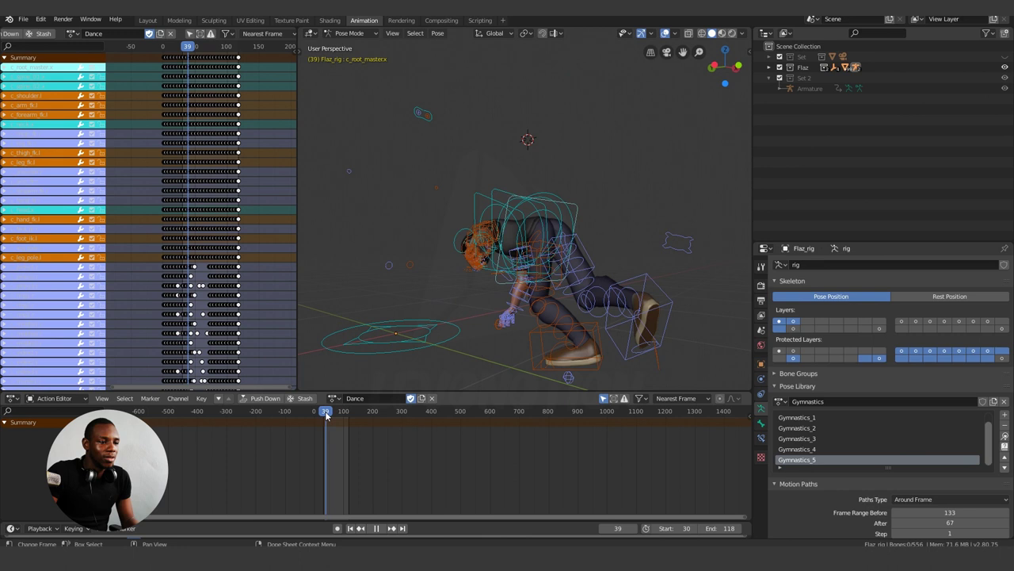
{"action": "key", "text": "space"}
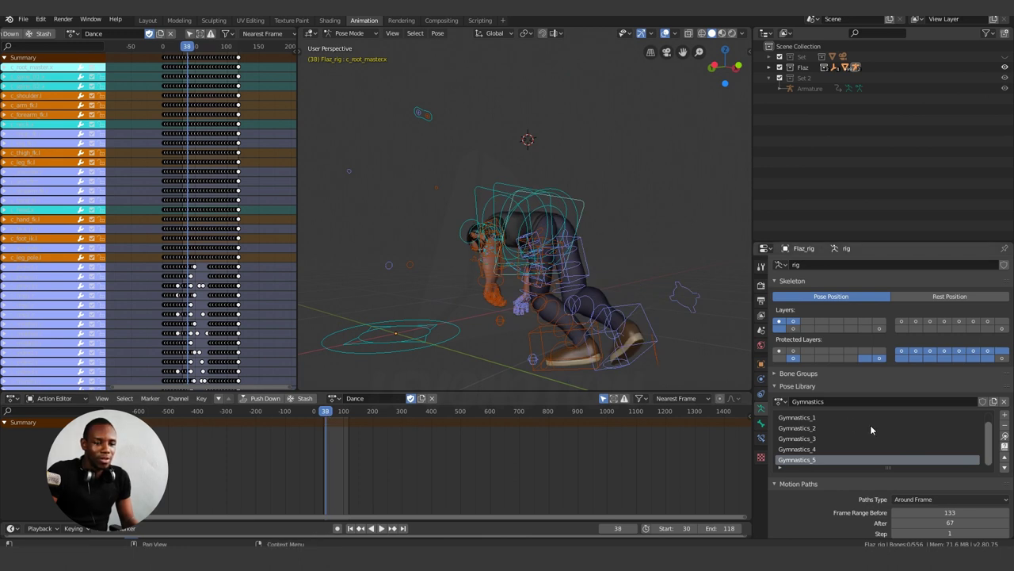
{"action": "scroll", "coordinate": [991, 436], "scroll_direction": "up", "scroll_amount": 1}
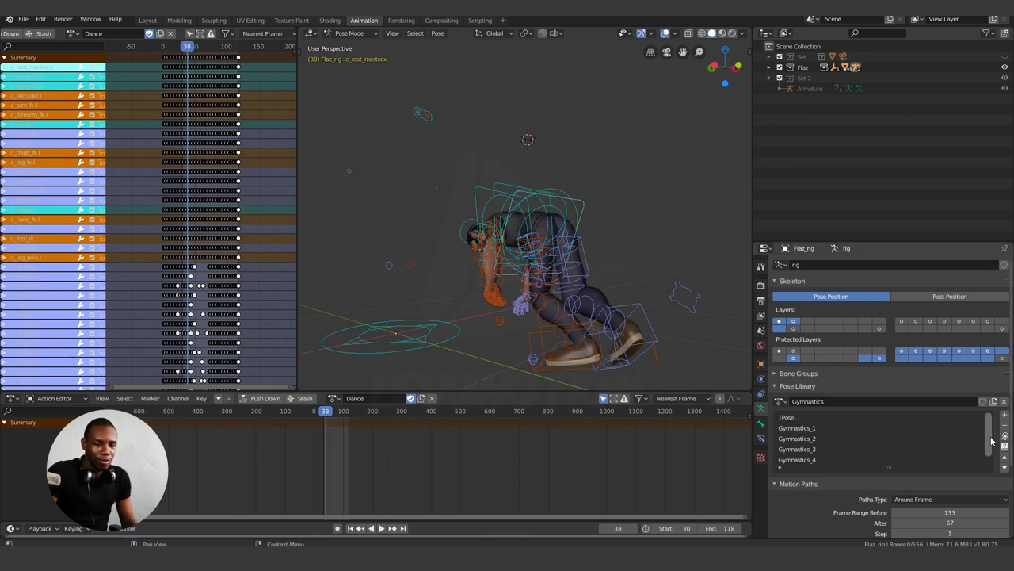
{"action": "scroll", "coordinate": [991, 441], "scroll_direction": "down", "scroll_amount": 1}
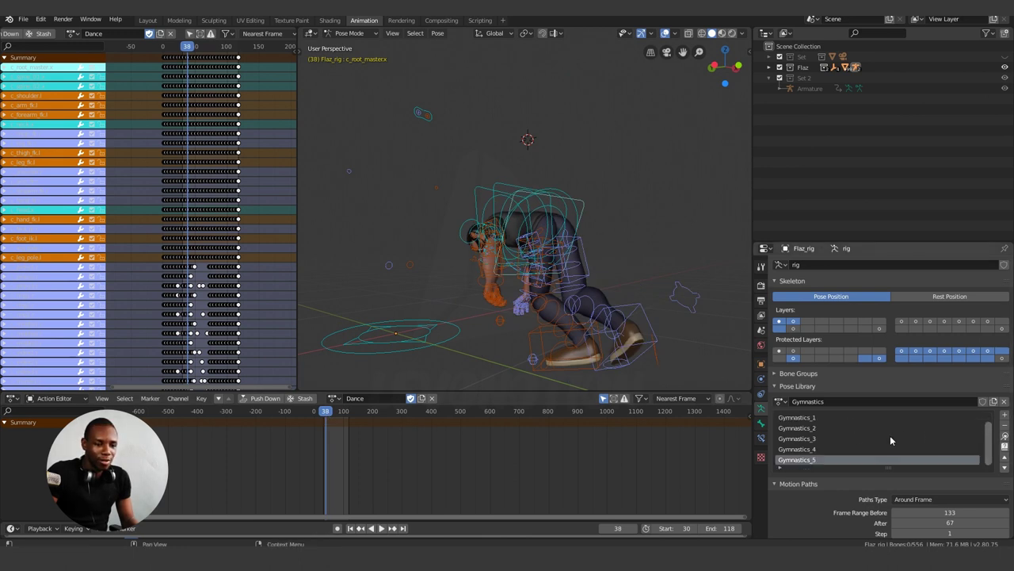
{"action": "left_click", "coordinate": [803, 422]}
{"action": "scroll", "coordinate": [833, 431], "scroll_direction": "up", "scroll_amount": 1}
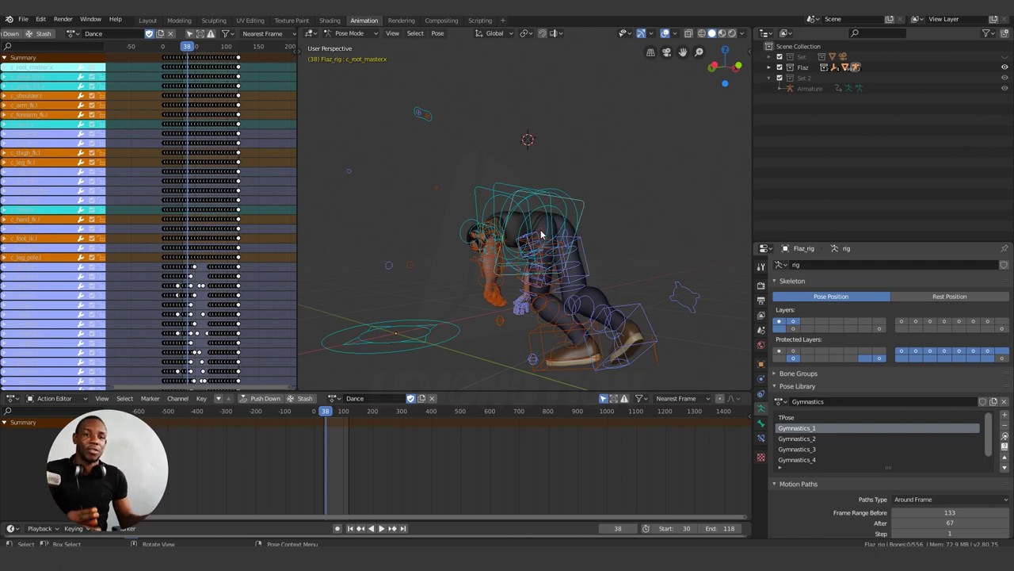
Step: Open the recent Bridget_Rig.blend scene, discarding unsaved changes
{"action": "left_click", "coordinate": [23, 19]}
{"action": "mouse_move", "coordinate": [44, 53]}
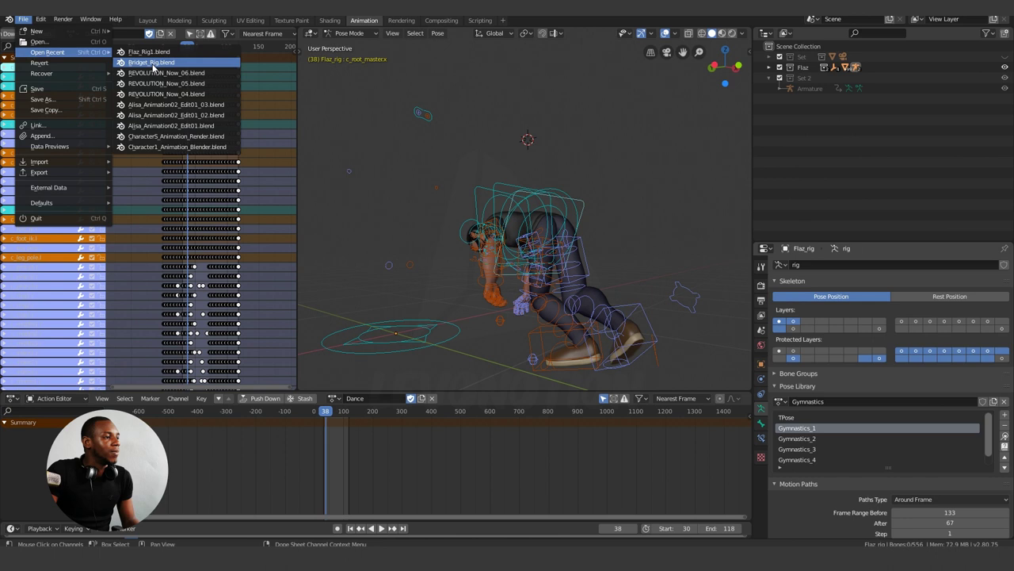
{"action": "left_click", "coordinate": [155, 65]}
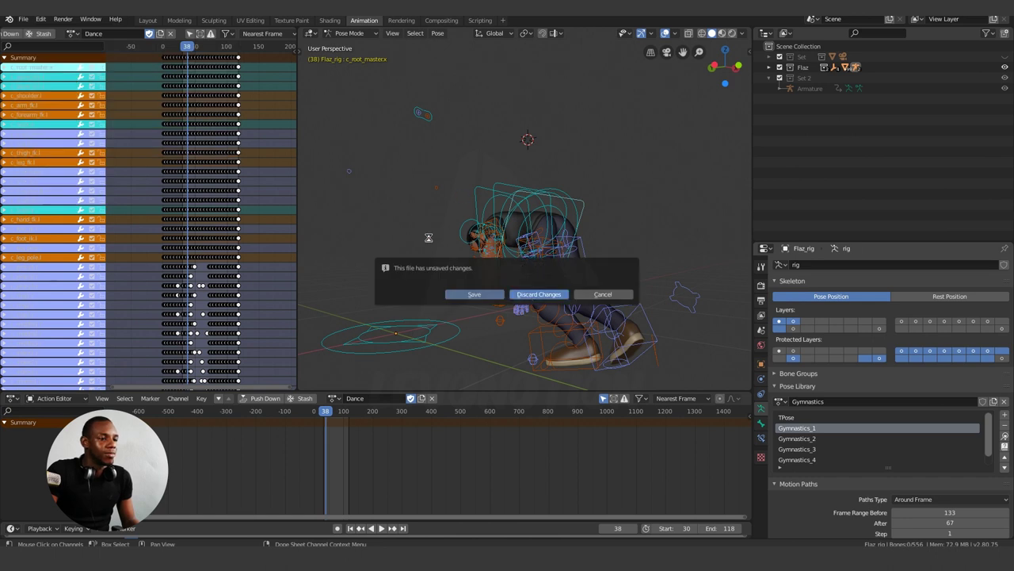
{"action": "left_click", "coordinate": [538, 294]}
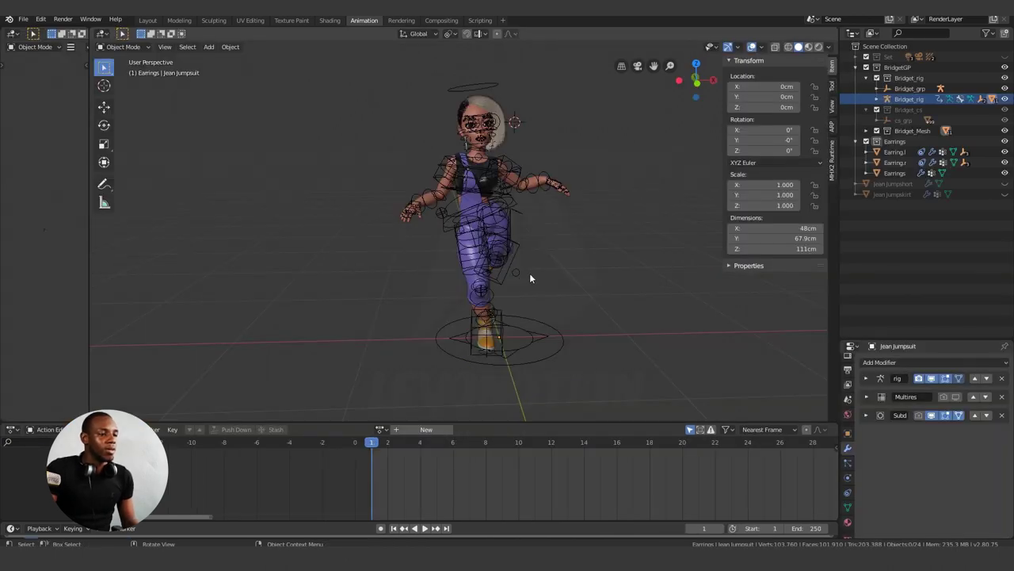
Step: Select the Bridget_rig armature in Pose Mode and delete all of its keyframes
{"action": "middle_click_drag", "start_coordinate": [530, 236], "coordinate": [550, 255], "text": "shift"}
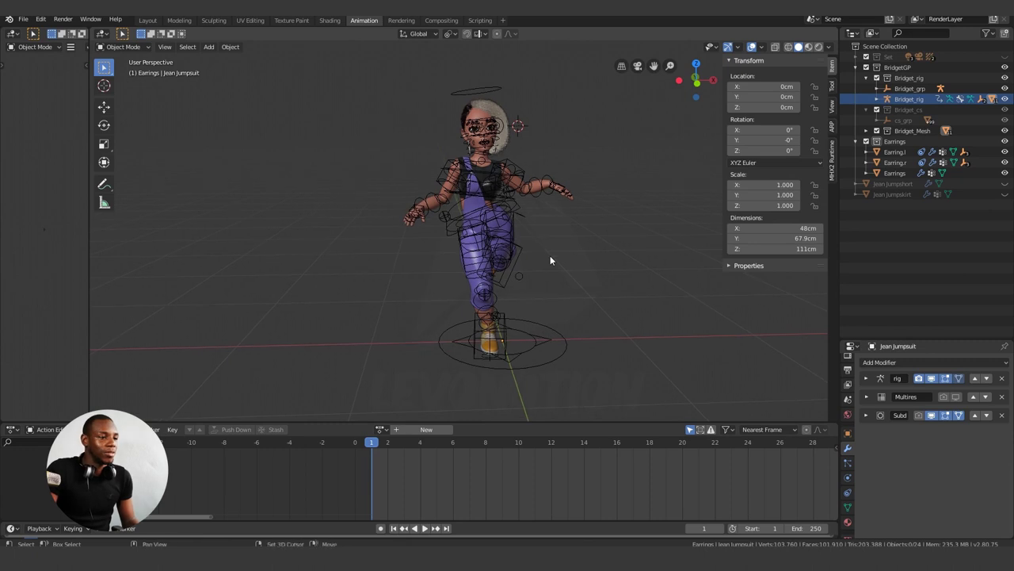
{"action": "left_click", "coordinate": [511, 239]}
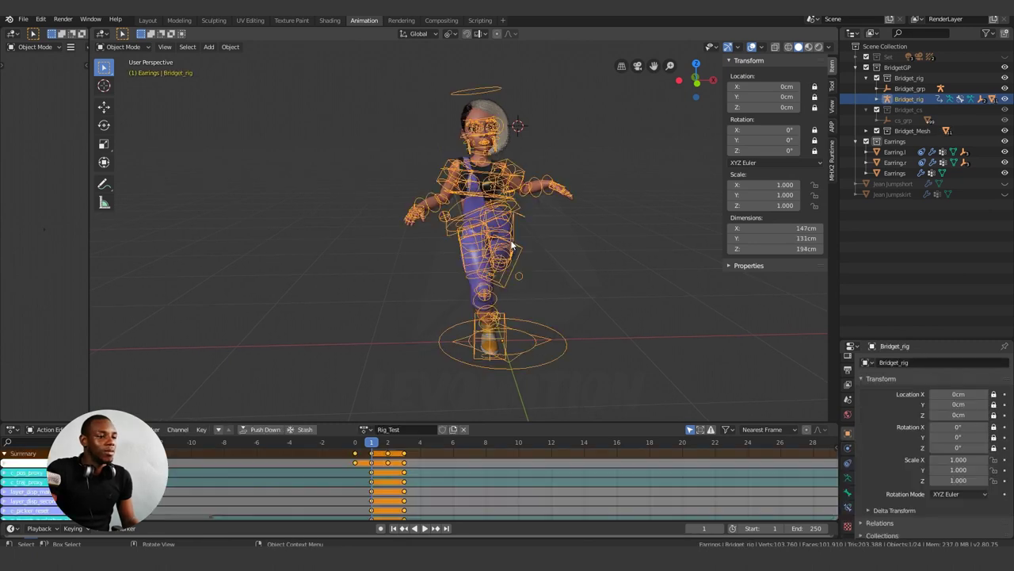
{"action": "left_click", "coordinate": [137, 46]}
{"action": "left_click", "coordinate": [127, 83]}
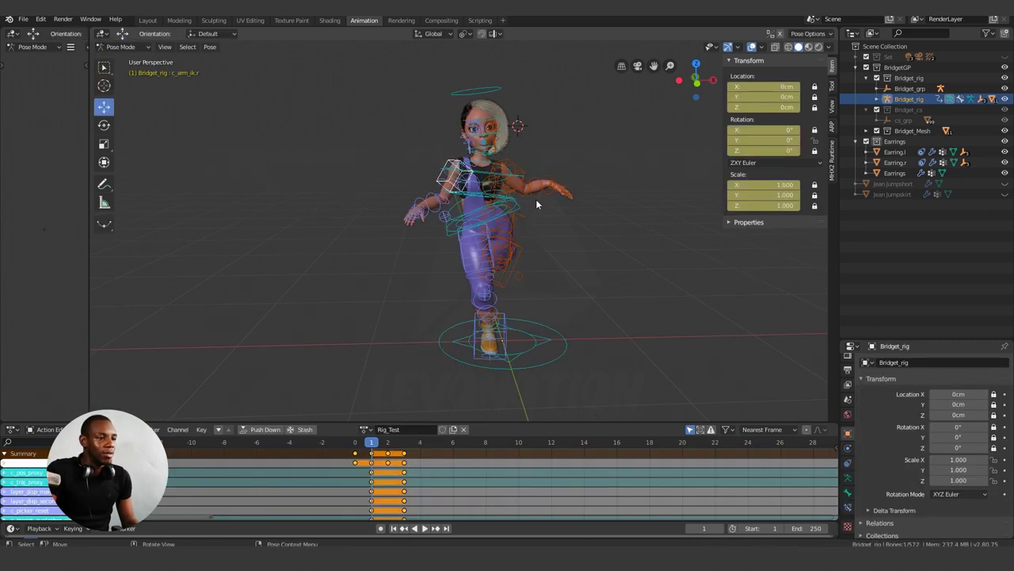
{"action": "key", "text": "a"}
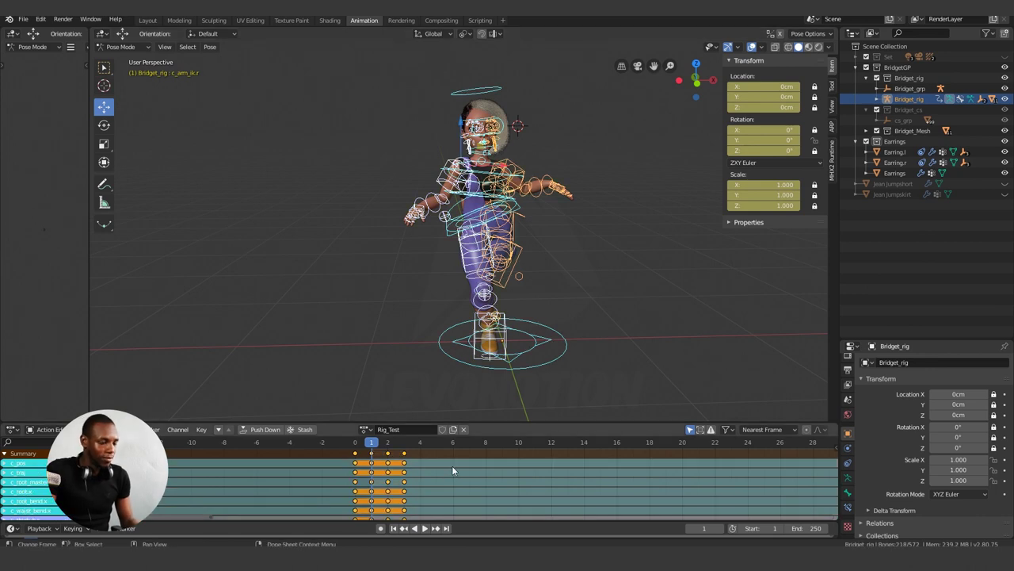
{"action": "left_click", "coordinate": [388, 463]}
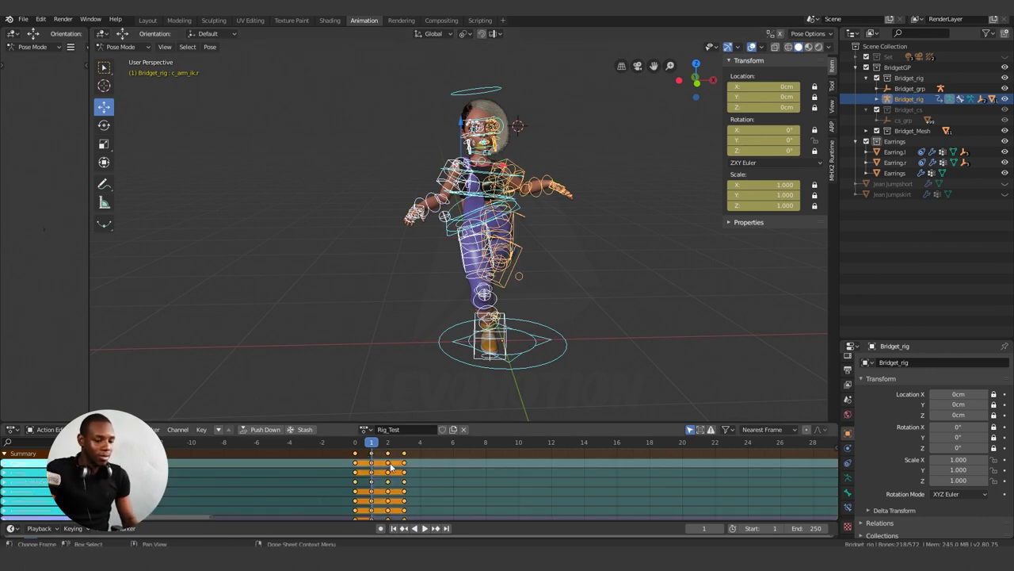
{"action": "key", "text": "x"}
{"action": "left_click", "coordinate": [388, 465]}
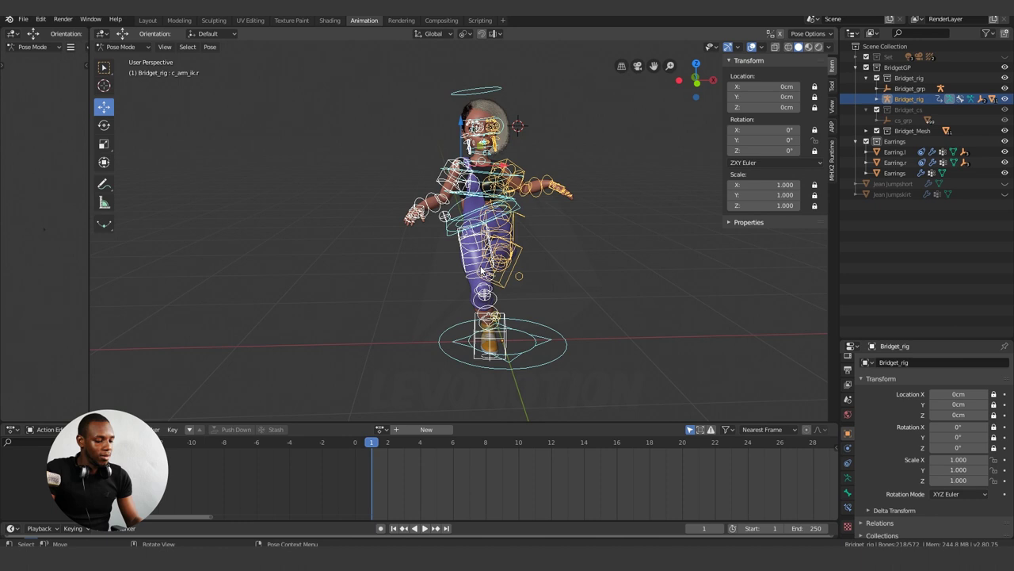
Step: Clear the bone rotations and locations so the rig returns to its rest T-pose
{"action": "key", "text": "alt+r"}
{"action": "key", "text": "alt+g"}
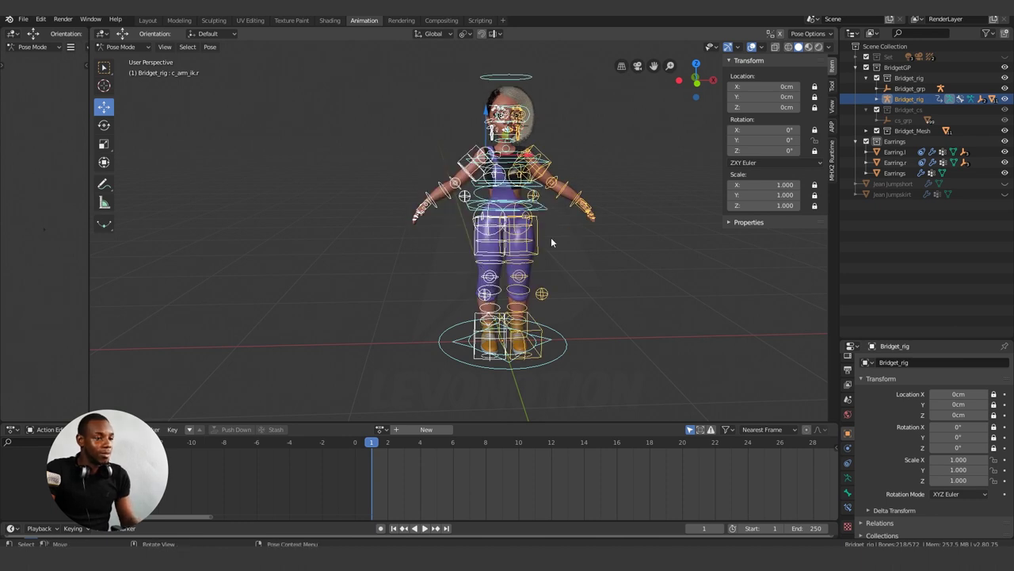
{"action": "middle_click_drag", "start_coordinate": [569, 248], "coordinate": [553, 234]}
{"action": "middle_click_drag", "start_coordinate": [611, 261], "coordinate": [557, 236]}
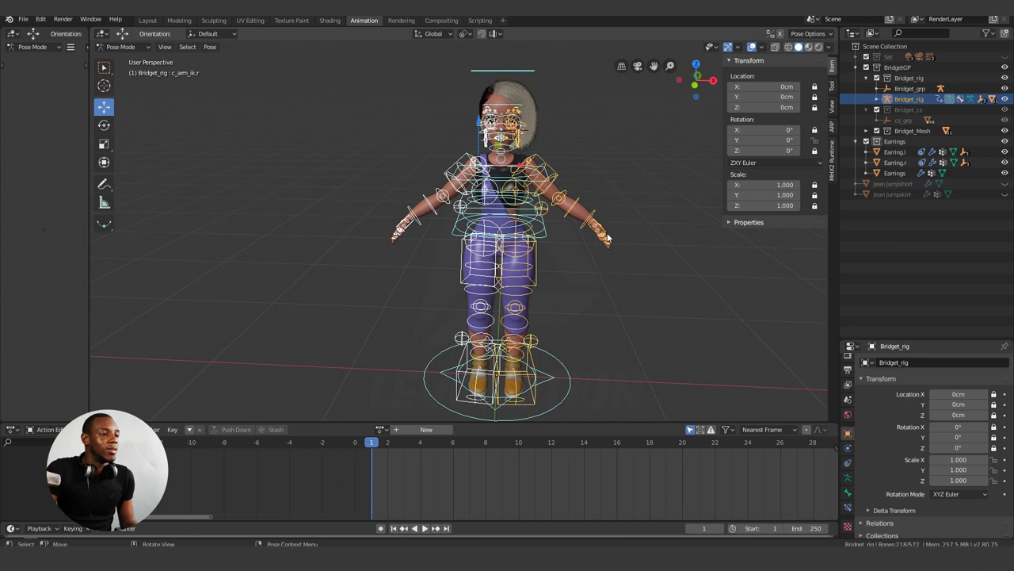
Step: In Append, browse into Flaz_Rig1.blend's Action folder and select the Gymnastics action
{"action": "left_click", "coordinate": [23, 19]}
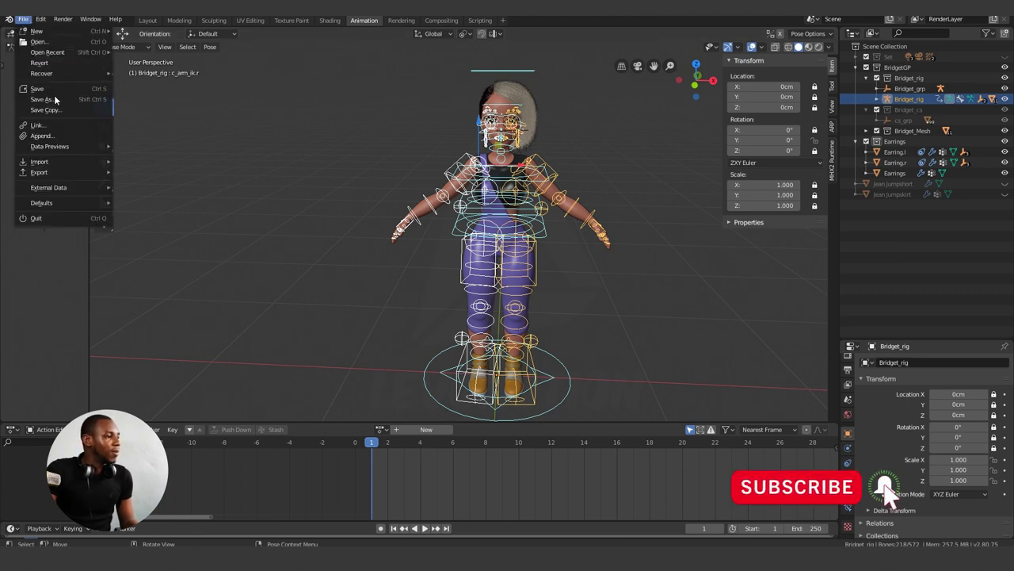
{"action": "left_click", "coordinate": [57, 140]}
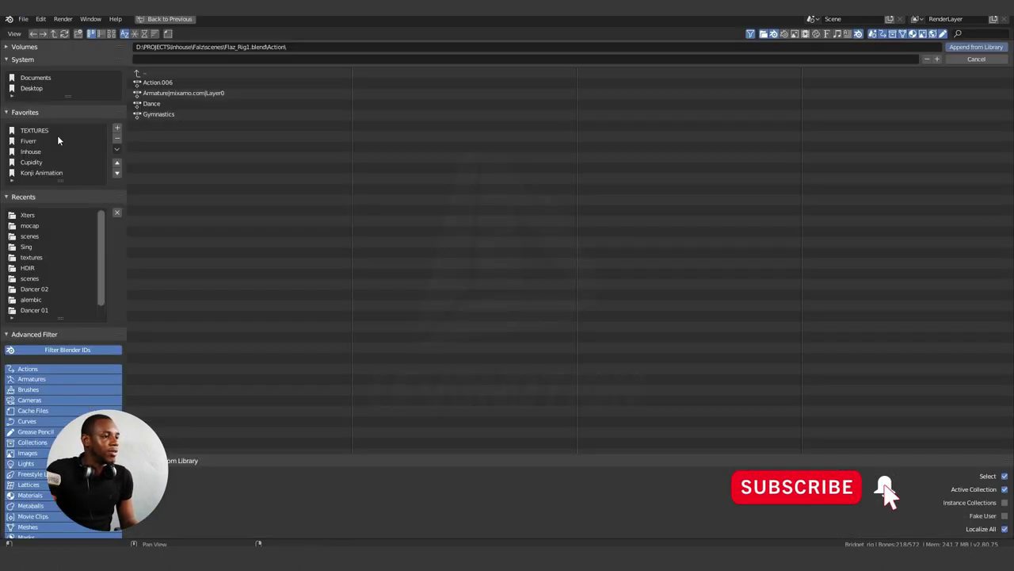
{"action": "double_click", "coordinate": [136, 73]}
{"action": "left_click", "coordinate": [140, 74]}
{"action": "left_click", "coordinate": [140, 74]}
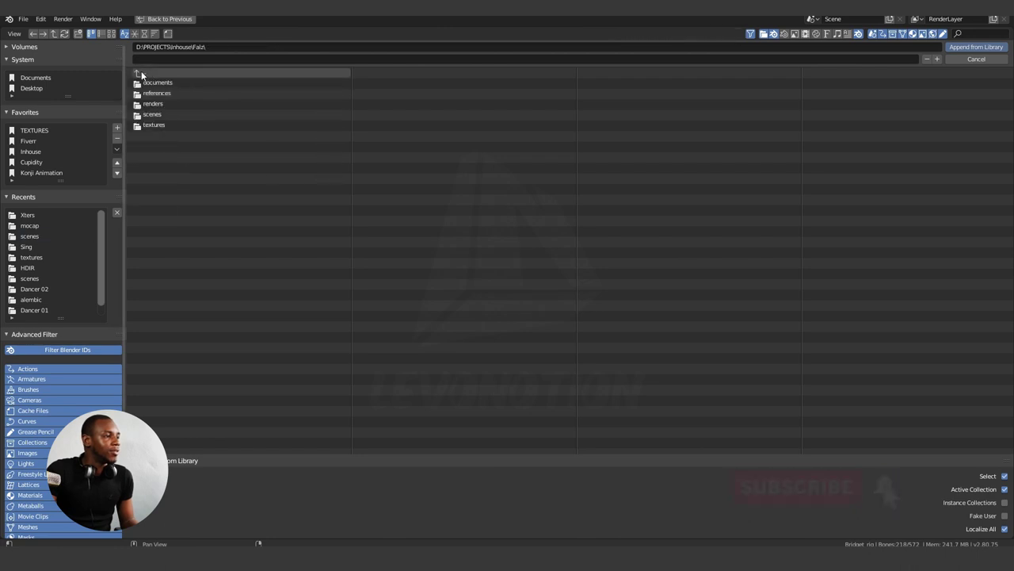
{"action": "left_click", "coordinate": [138, 73]}
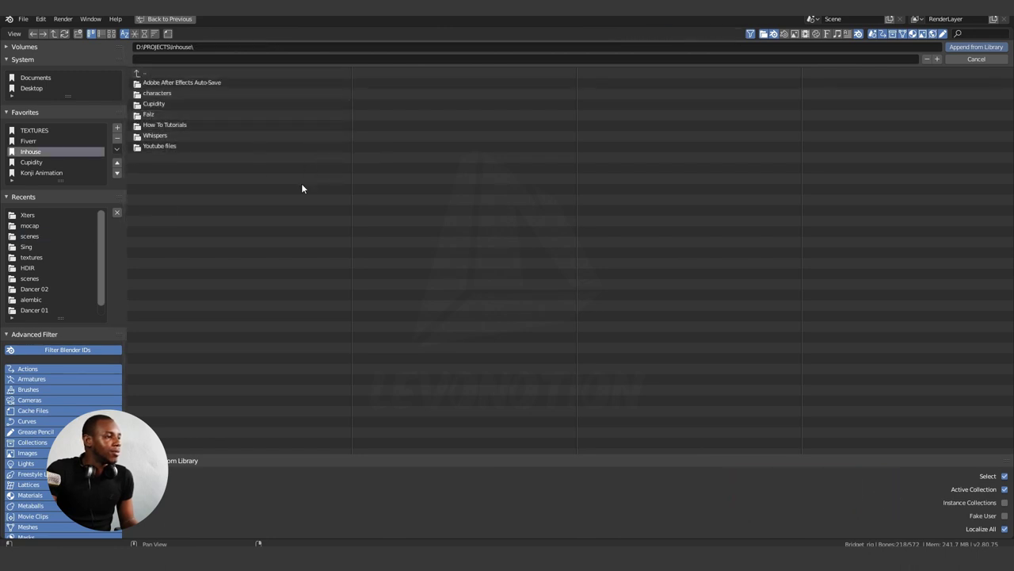
{"action": "left_click", "coordinate": [150, 116]}
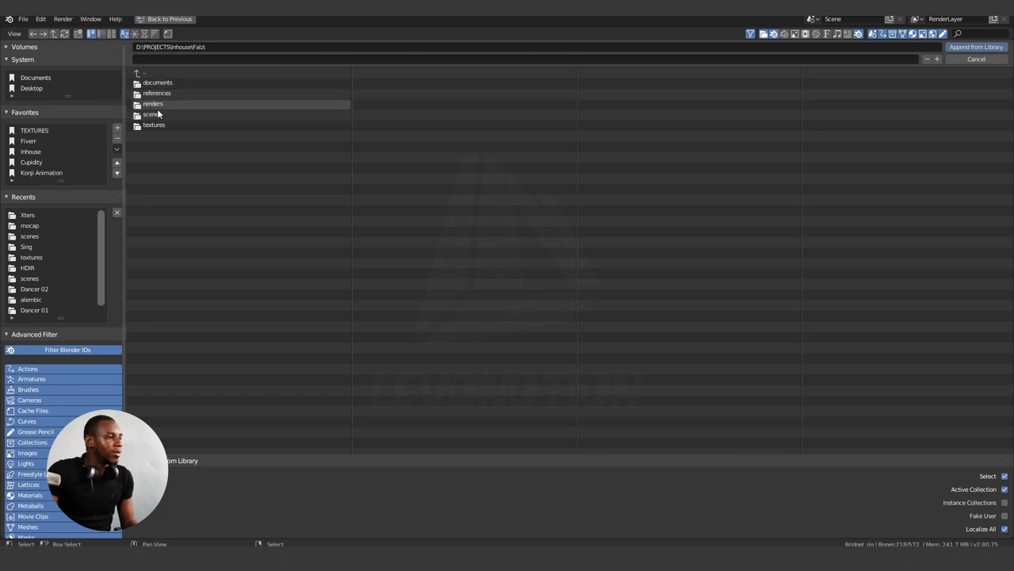
{"action": "left_click", "coordinate": [159, 114]}
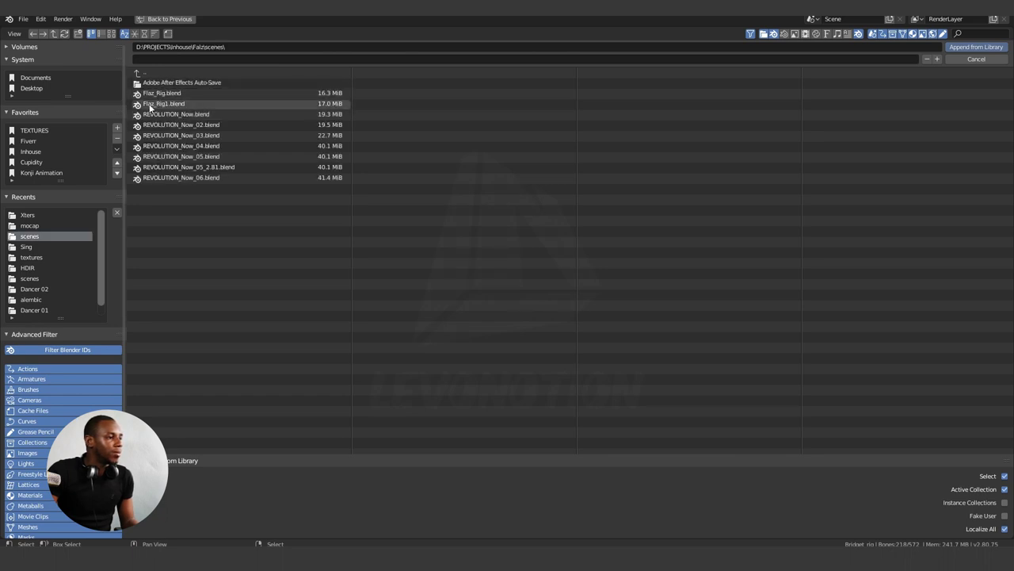
{"action": "double_click", "coordinate": [151, 104]}
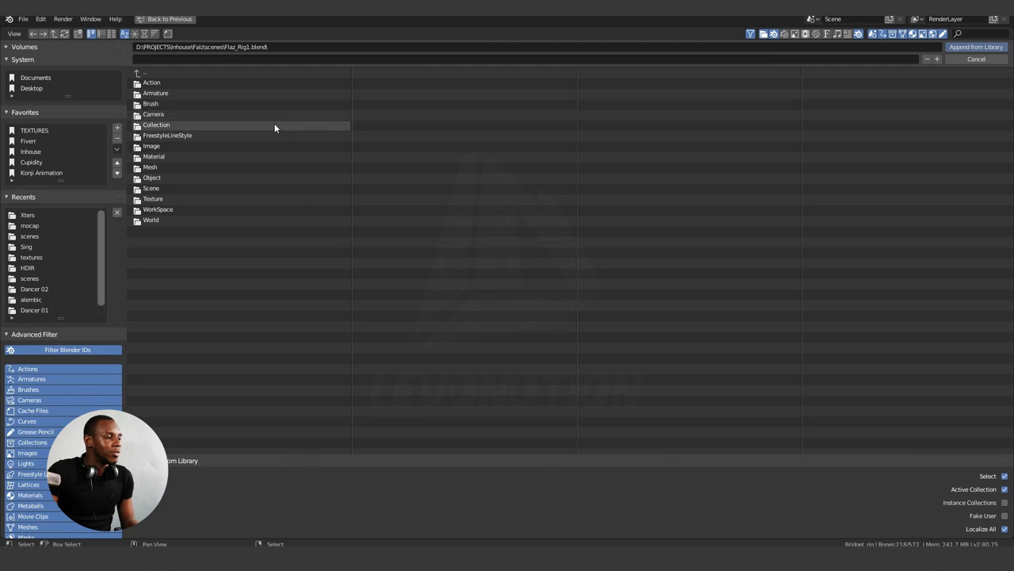
{"action": "double_click", "coordinate": [152, 84]}
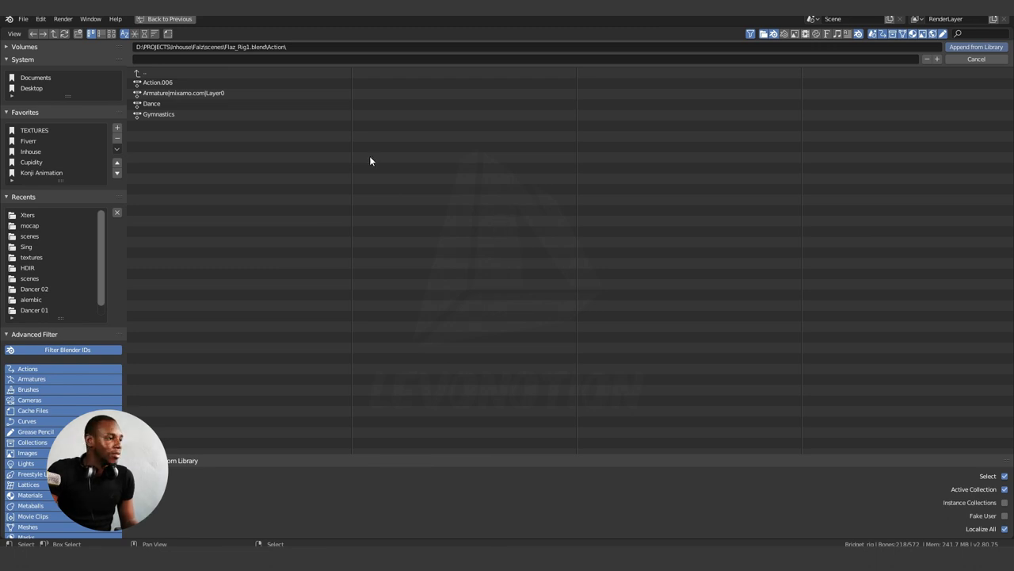
{"action": "left_click", "coordinate": [148, 115]}
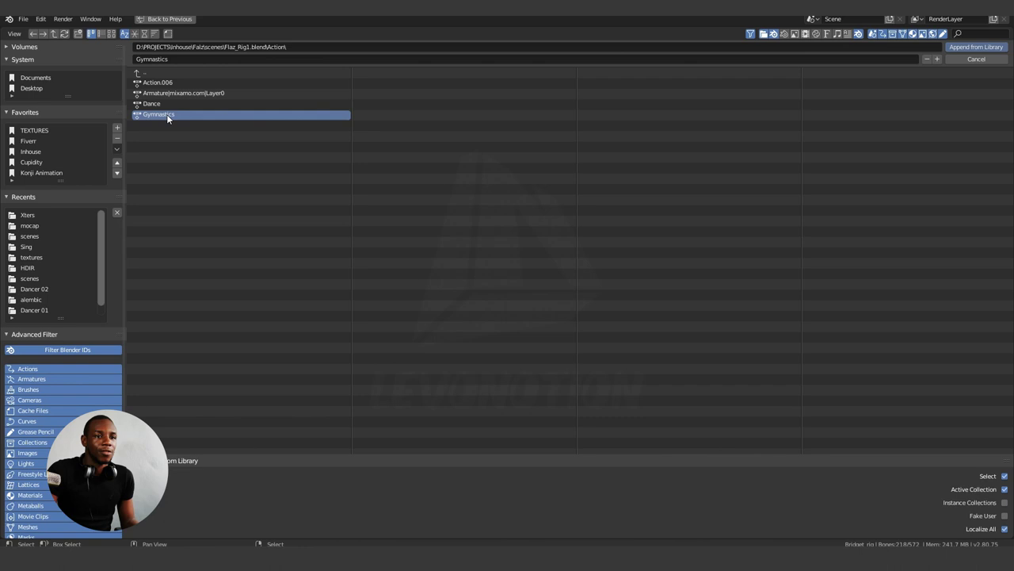
Step: Append Gymnastics, enlarge the Properties editor, and show the rig.001 armature data with its Pose Library
{"action": "left_click", "coordinate": [976, 48]}
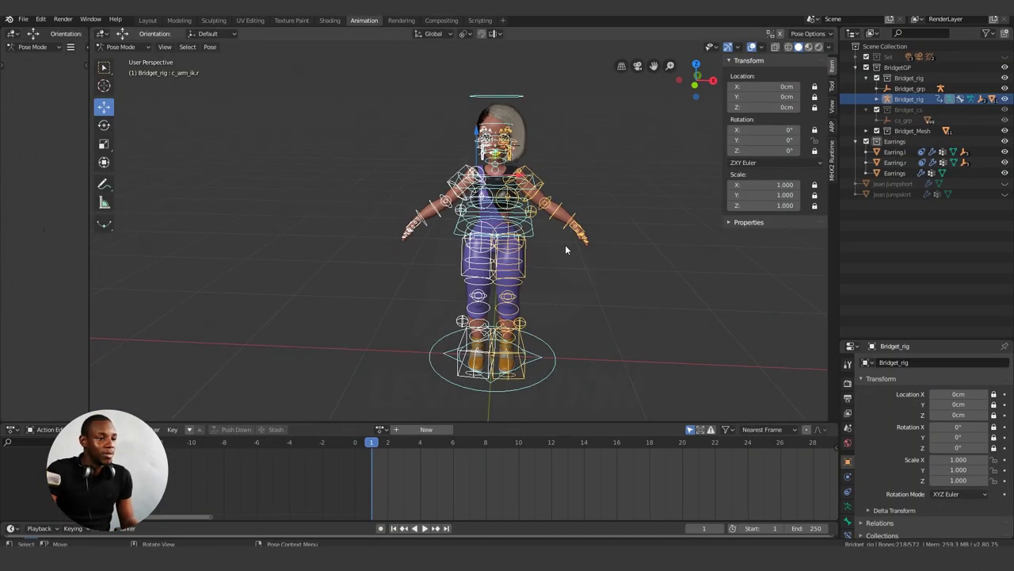
{"action": "scroll", "coordinate": [565, 245], "scroll_direction": "up", "scroll_amount": 2}
{"action": "scroll", "coordinate": [586, 238], "scroll_direction": "down", "scroll_amount": 2}
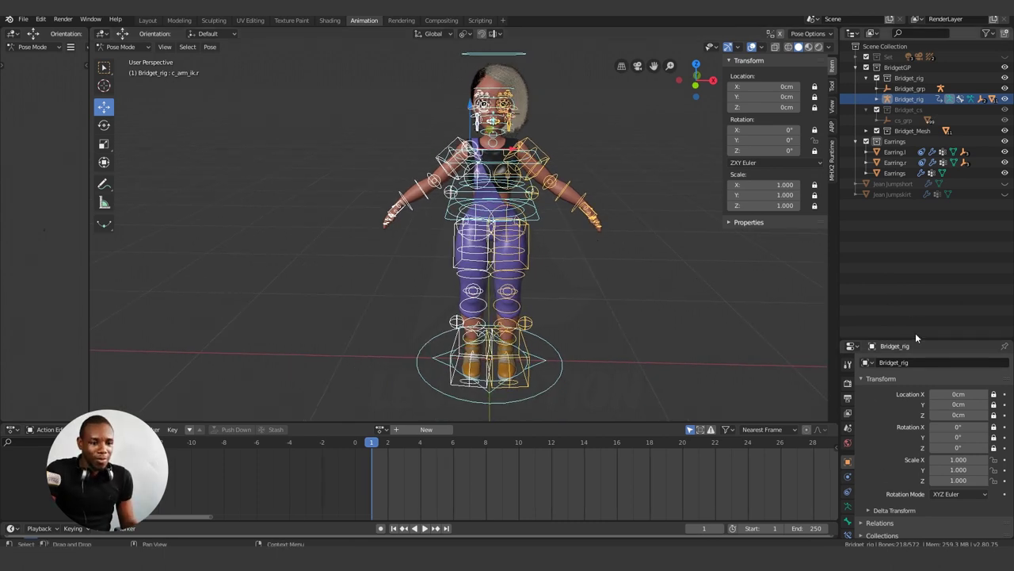
{"action": "left_click_drag", "start_coordinate": [921, 340], "coordinate": [917, 211]}
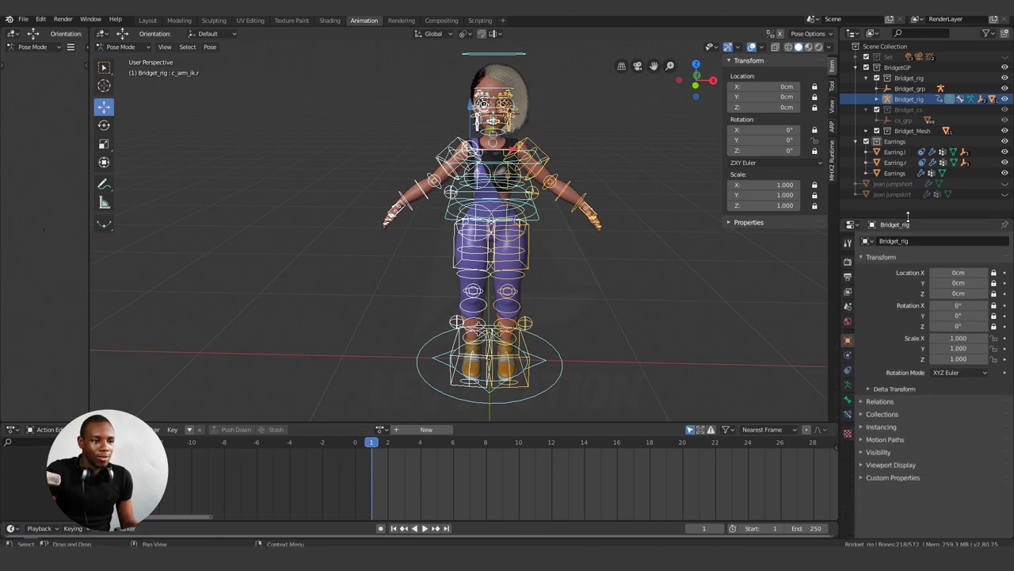
{"action": "left_click", "coordinate": [848, 385]}
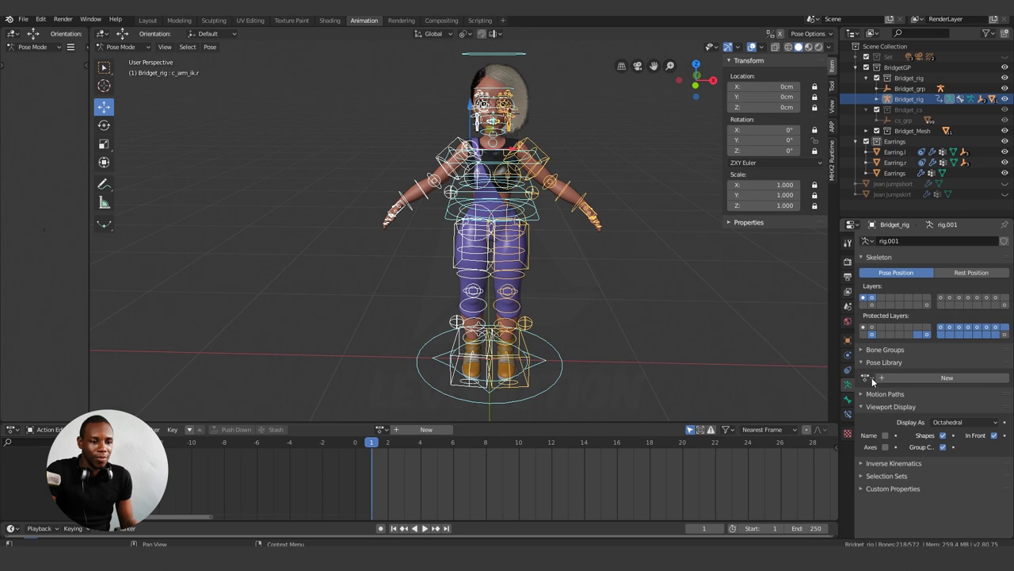
Step: Assign Gymnastics as the rig's pose library
{"action": "left_click", "coordinate": [872, 377]}
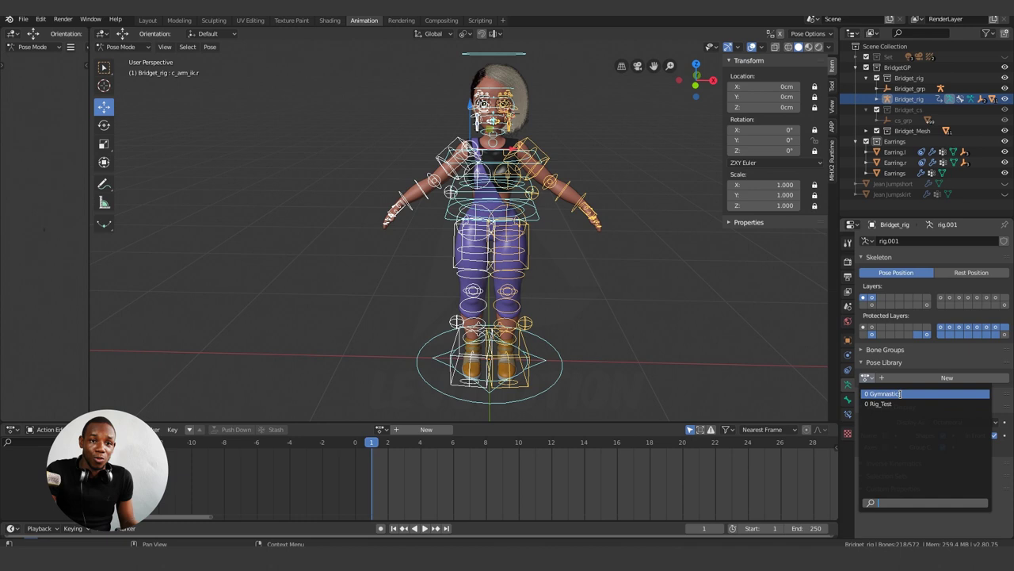
{"action": "left_click", "coordinate": [901, 394]}
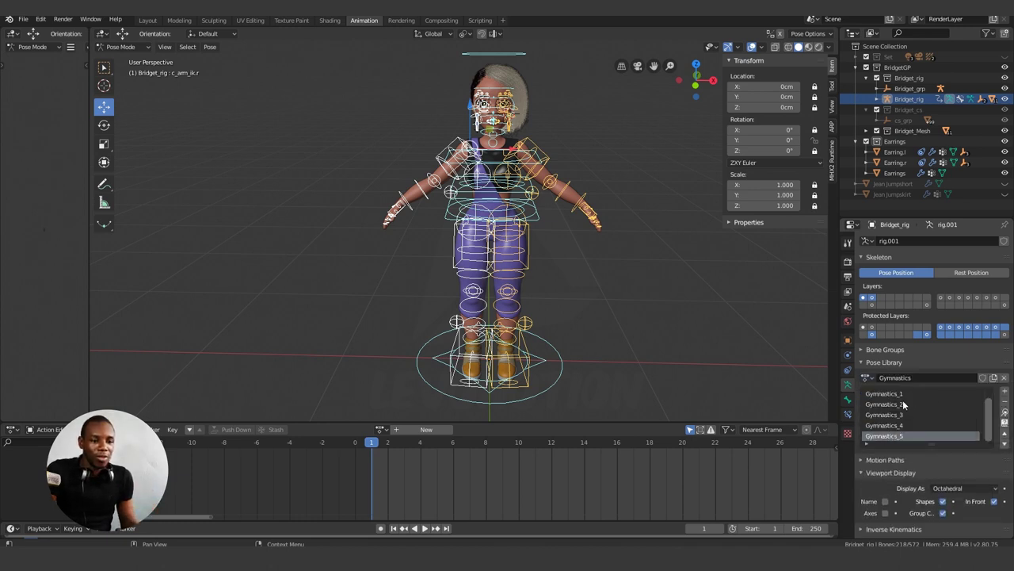
{"action": "scroll", "coordinate": [890, 409], "scroll_direction": "up", "scroll_amount": 1}
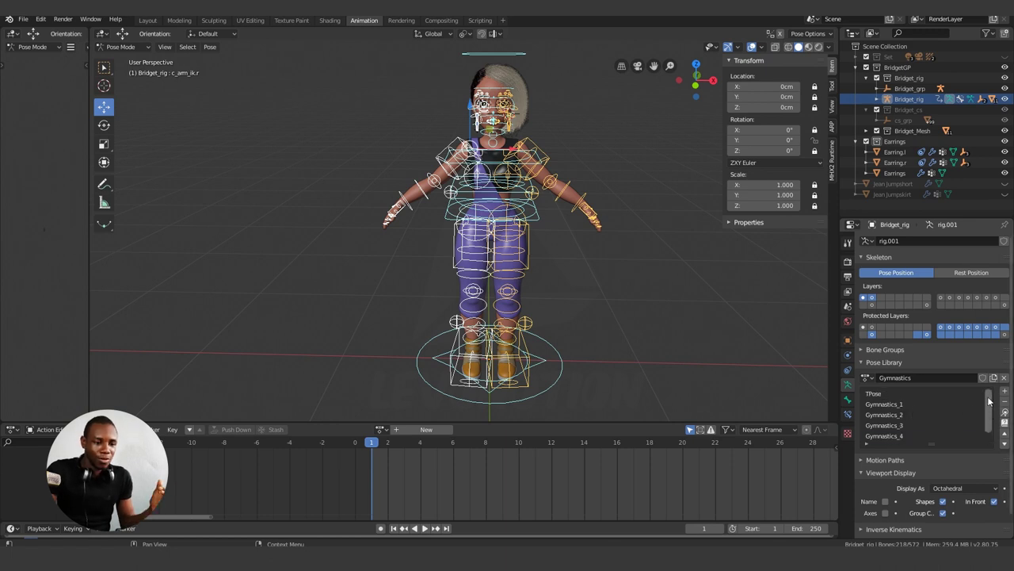
{"action": "scroll", "coordinate": [987, 411], "scroll_direction": "down", "scroll_amount": 1}
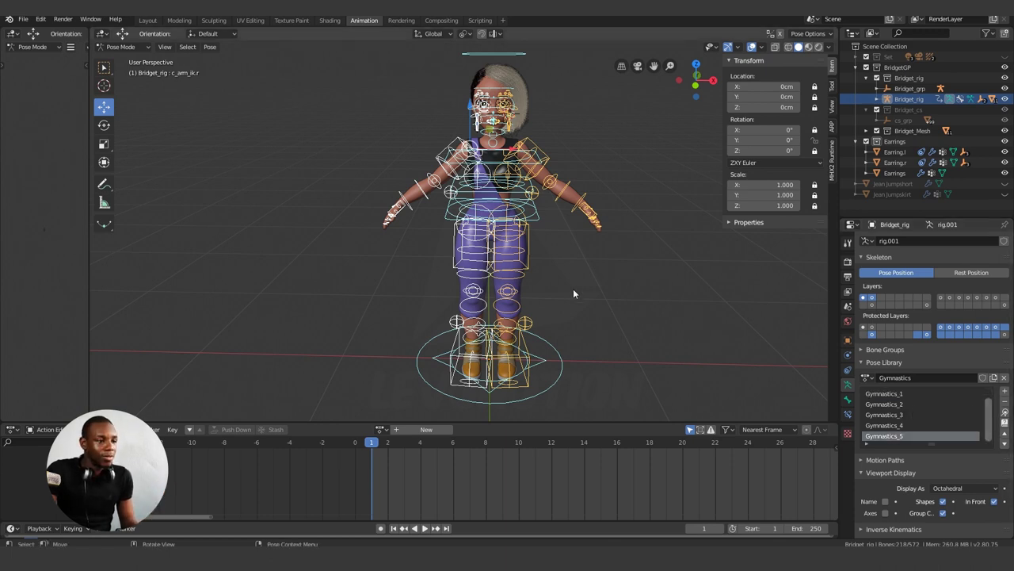
{"action": "middle_click_drag", "start_coordinate": [573, 288], "coordinate": [581, 295]}
{"action": "scroll", "coordinate": [896, 406], "scroll_direction": "up", "scroll_amount": 1}
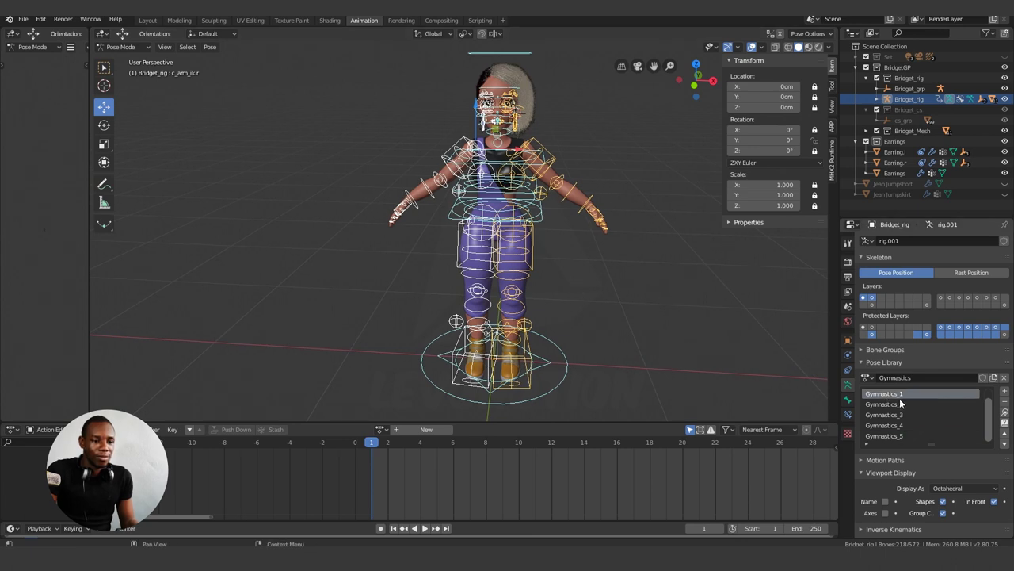
Step: Apply the Gymnastics_1 crouch pose to Bridget and select the c_root_master.x root control
{"action": "left_click", "coordinate": [898, 405]}
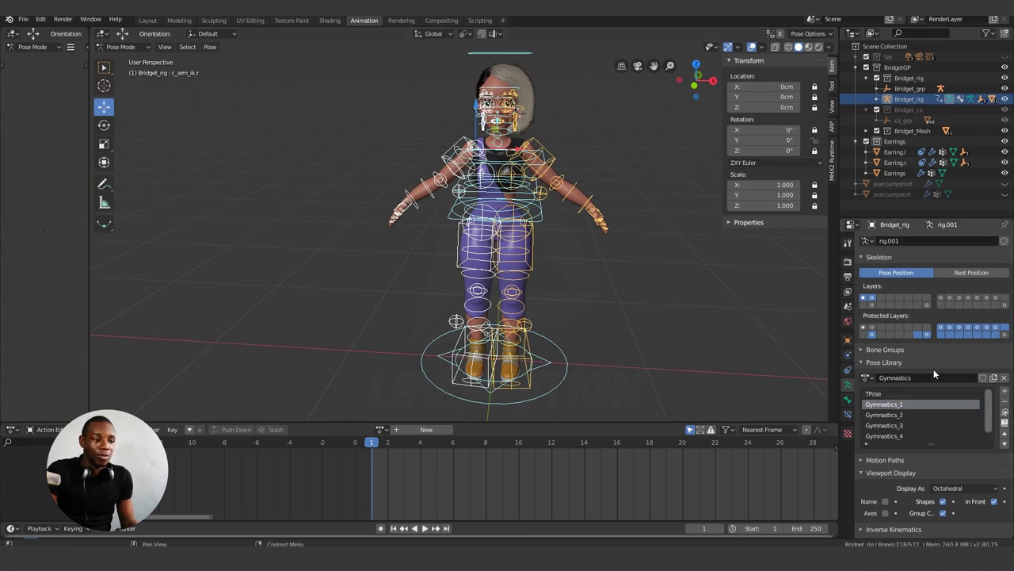
{"action": "left_click", "coordinate": [1005, 416]}
{"action": "middle_click_drag", "start_coordinate": [571, 293], "coordinate": [649, 270]}
{"action": "scroll", "coordinate": [591, 271], "scroll_direction": "up", "scroll_amount": 4}
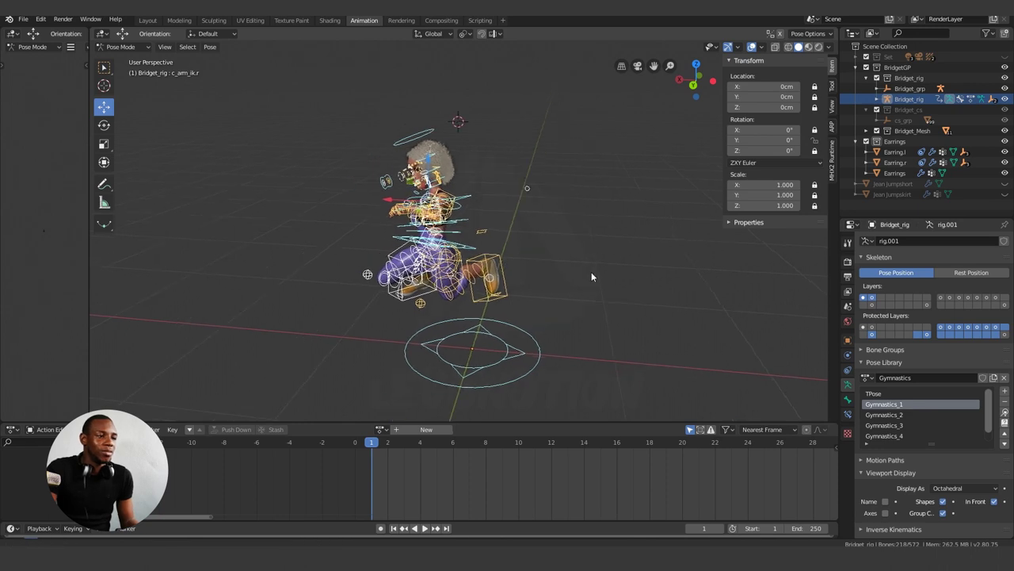
{"action": "middle_click_drag", "start_coordinate": [432, 282], "coordinate": [480, 268]}
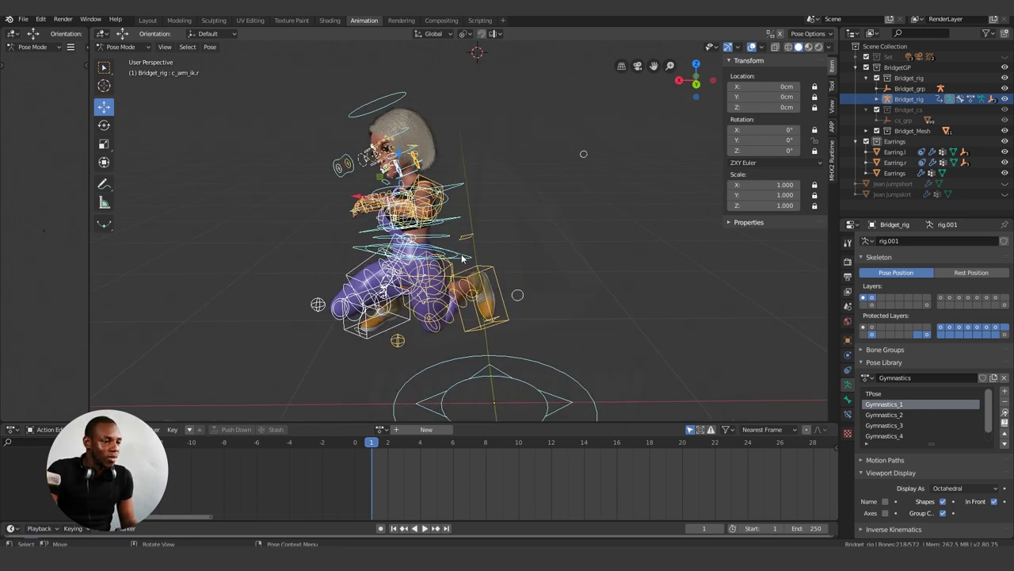
{"action": "left_click", "coordinate": [461, 252]}
{"action": "middle_click_drag", "start_coordinate": [353, 273], "coordinate": [467, 278]}
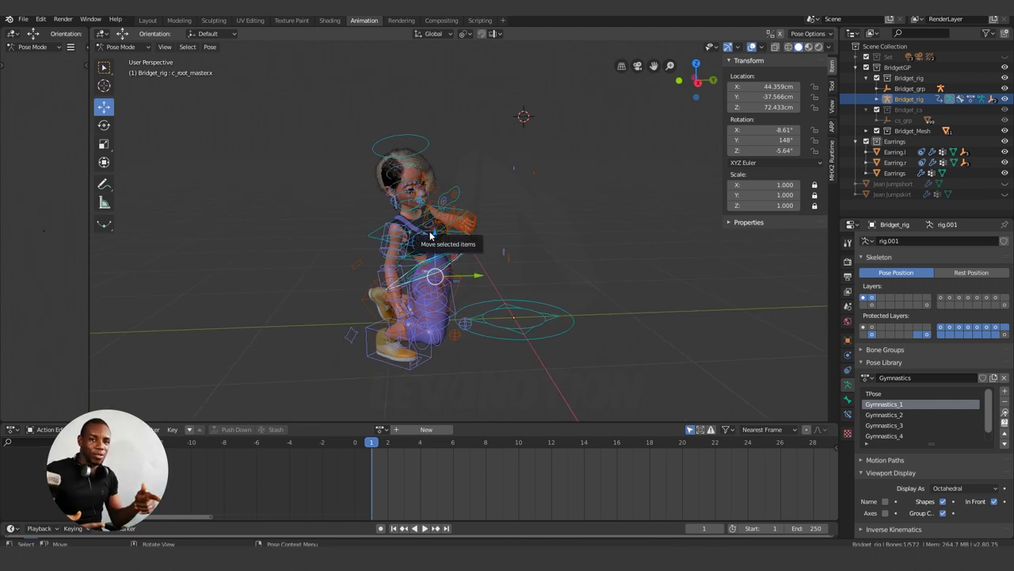
Step: Move the root bone vertically twice to adjust the crouch, then keyframe all bones on frame 1
{"action": "key", "text": "g"}
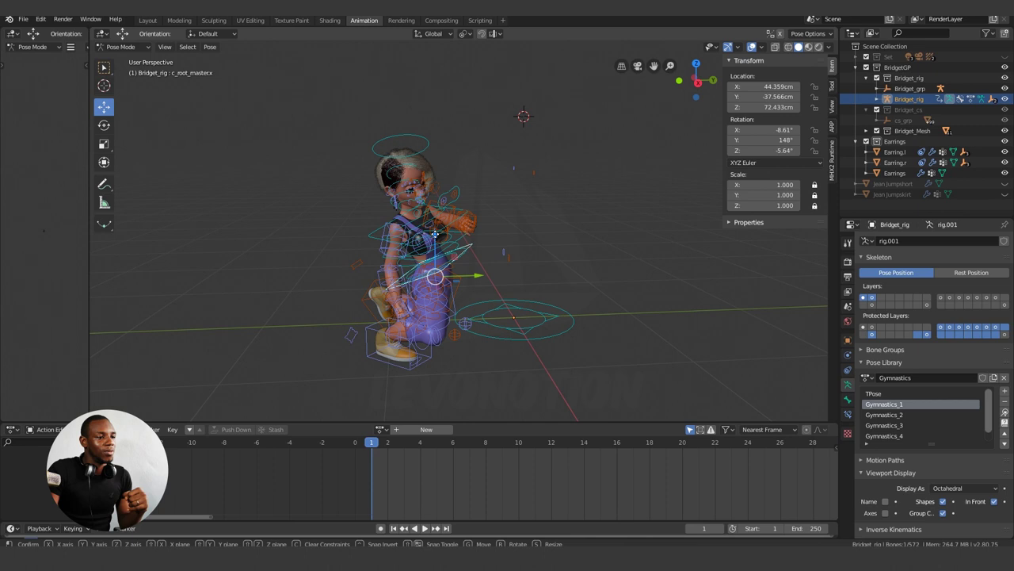
{"action": "key", "text": "z"}
{"action": "left_click", "coordinate": [434, 228]}
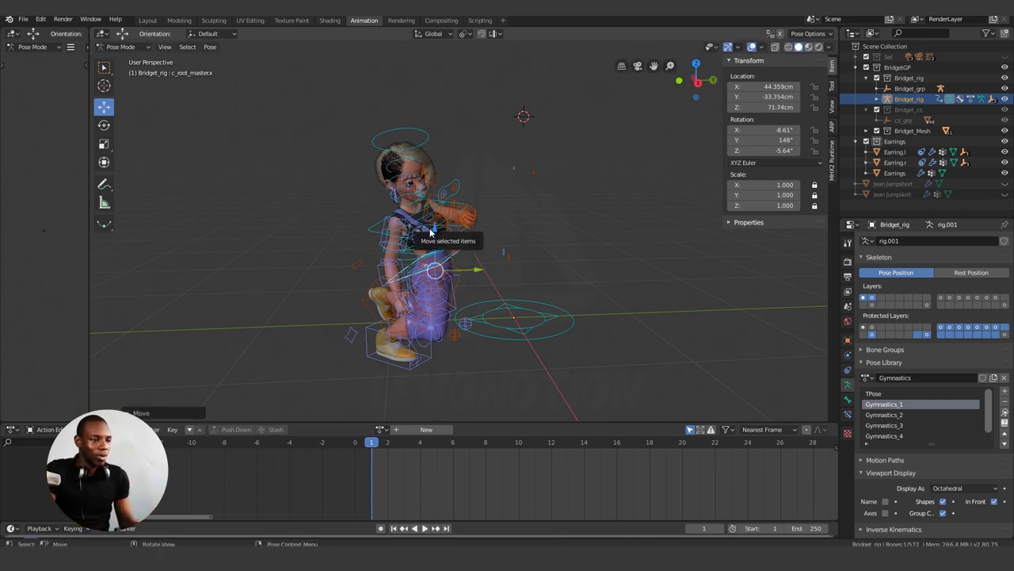
{"action": "key", "text": "g"}
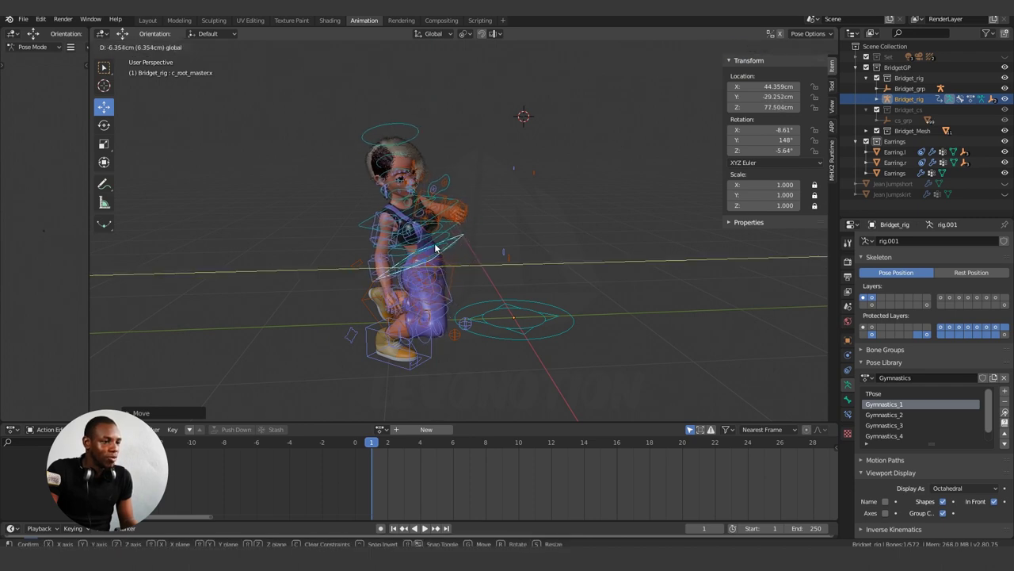
{"action": "key", "text": "z"}
{"action": "left_click", "coordinate": [425, 222]}
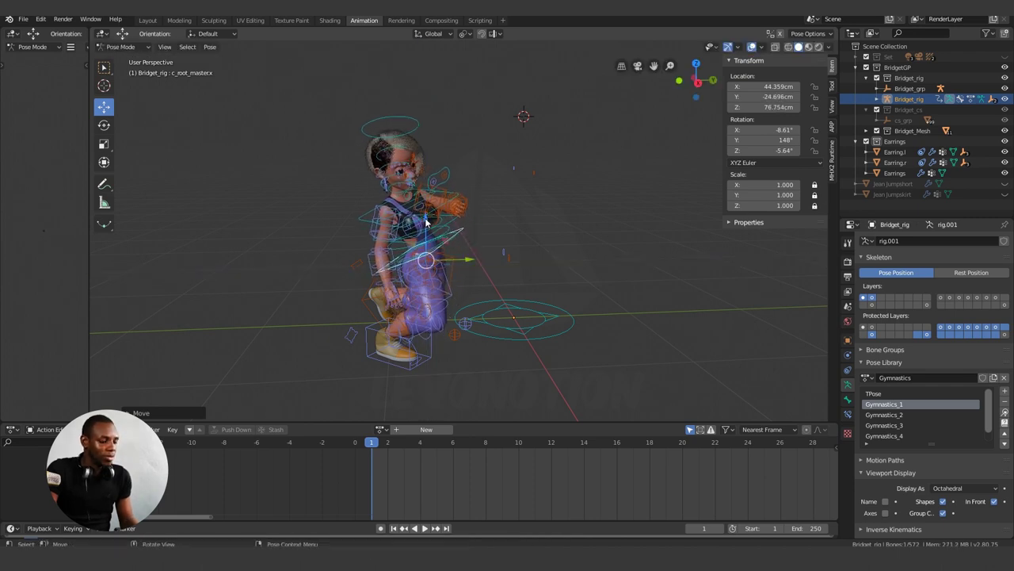
{"action": "key", "text": "a"}
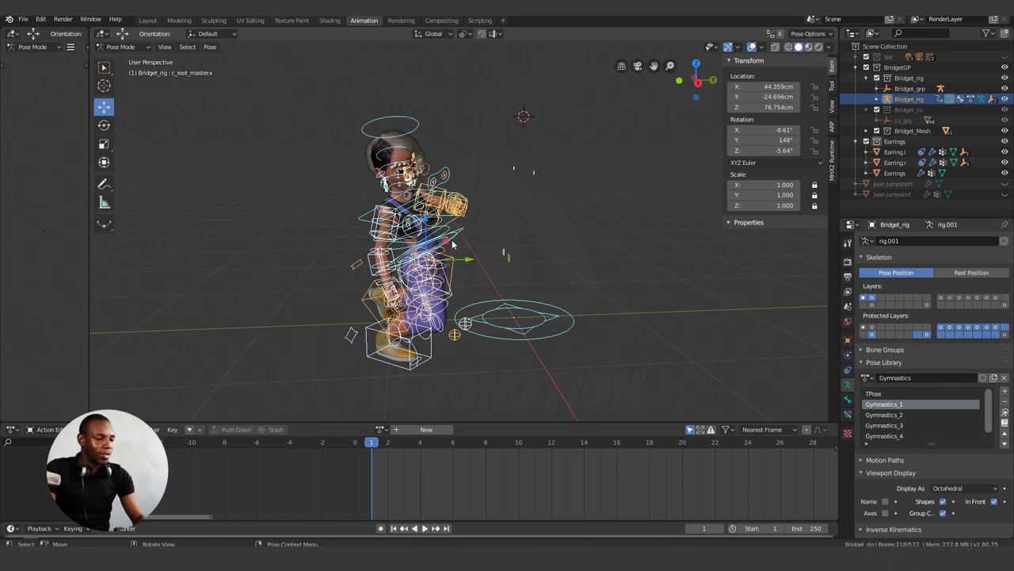
{"action": "key", "text": "i"}
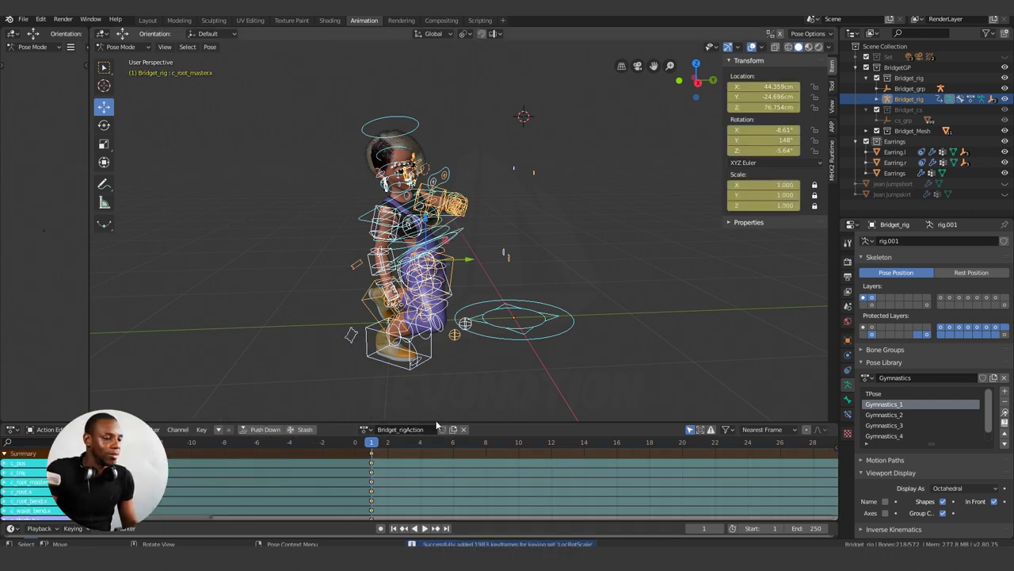
Step: On frame 2, apply the Gymnastics_3 pose to the rig
{"action": "left_click", "coordinate": [389, 444]}
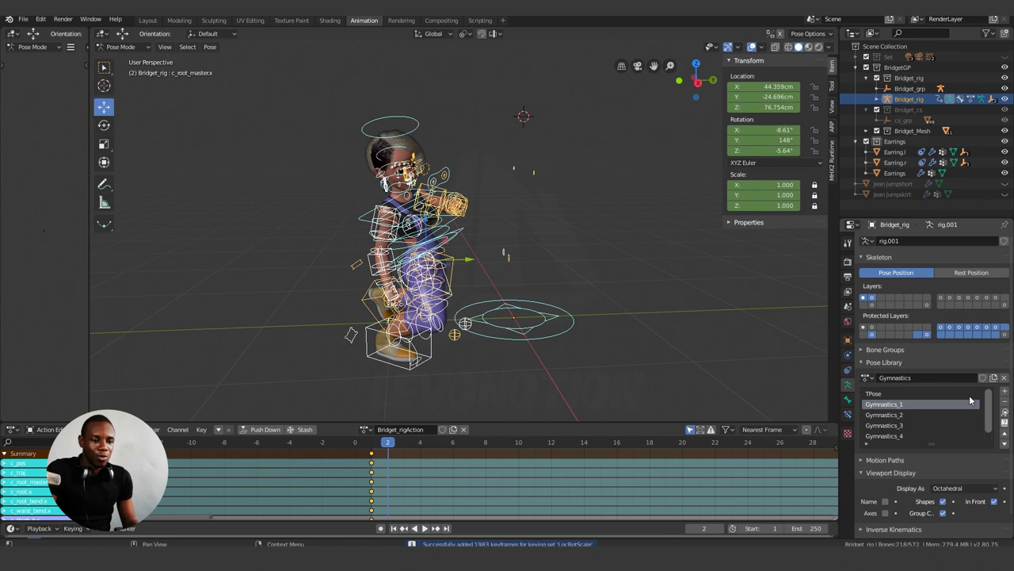
{"action": "scroll", "coordinate": [890, 412], "scroll_direction": "down", "scroll_amount": 1}
{"action": "left_click", "coordinate": [890, 414]}
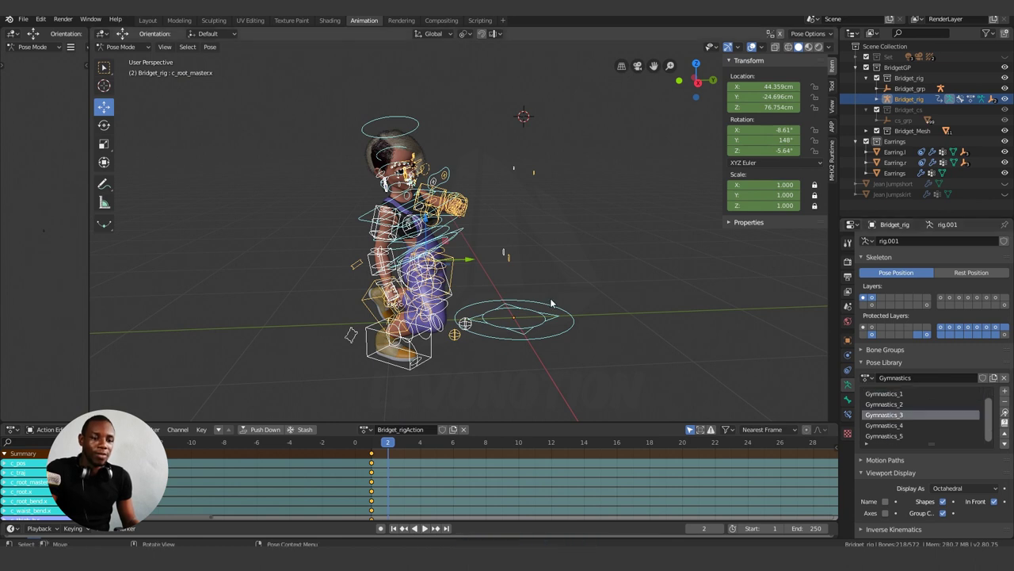
{"action": "left_click", "coordinate": [1004, 417]}
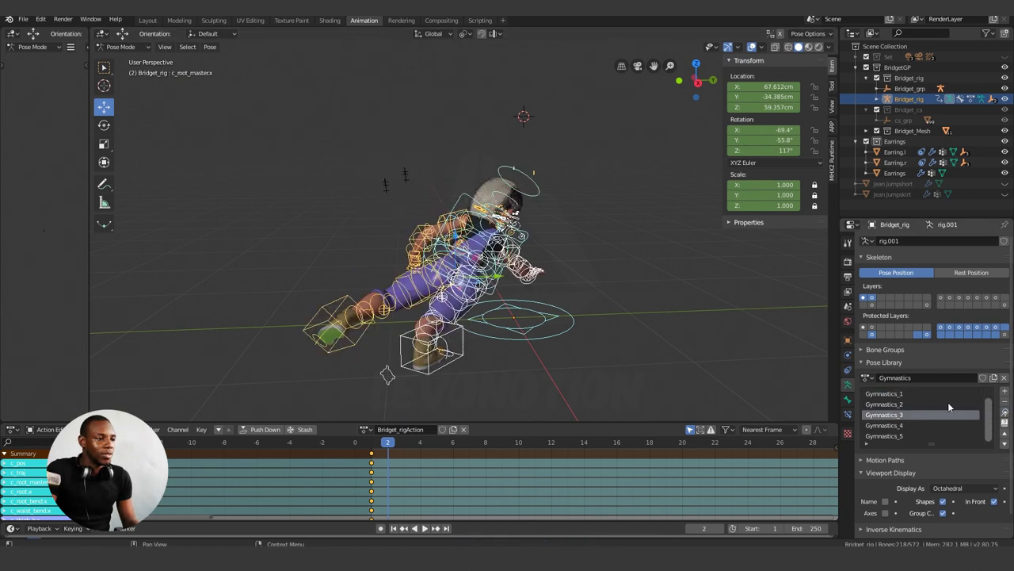
{"action": "middle_click_drag", "start_coordinate": [632, 286], "coordinate": [316, 279]}
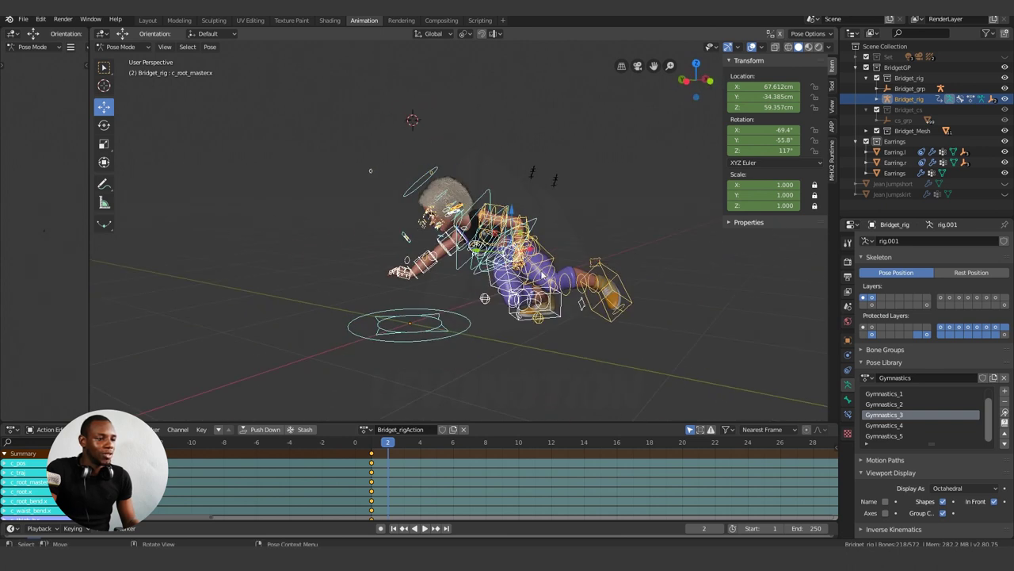
{"action": "mouse_move", "coordinate": [617, 314]}
{"action": "middle_mouse_down"}
{"action": "mouse_move", "coordinate": [594, 301]}
{"action": "mouse_move", "coordinate": [611, 318]}
{"action": "middle_mouse_up"}
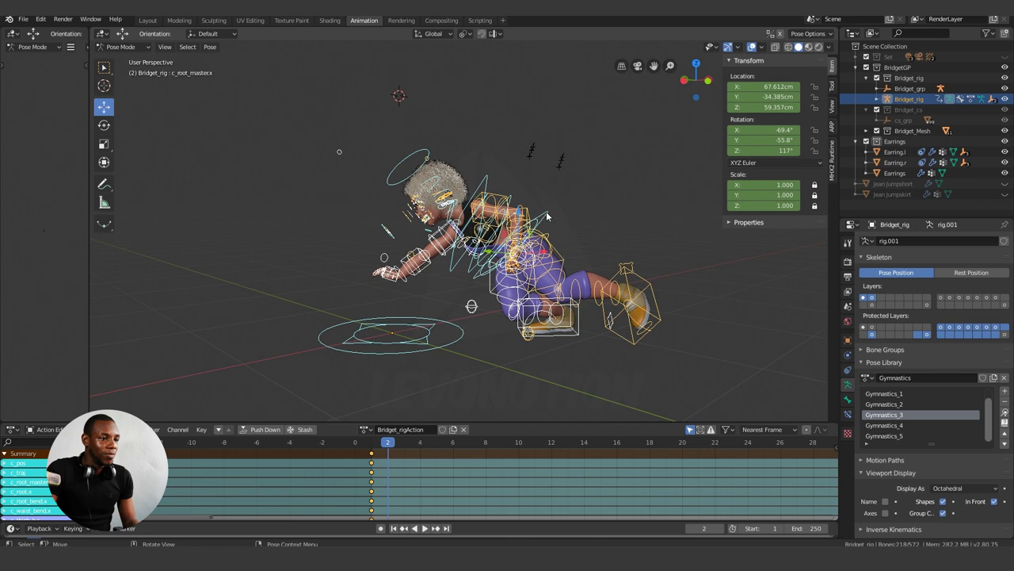
Step: Shift the root bone along the Z axis to reposition the Gymnastics_3 pose
{"action": "key", "text": "alt+a"}
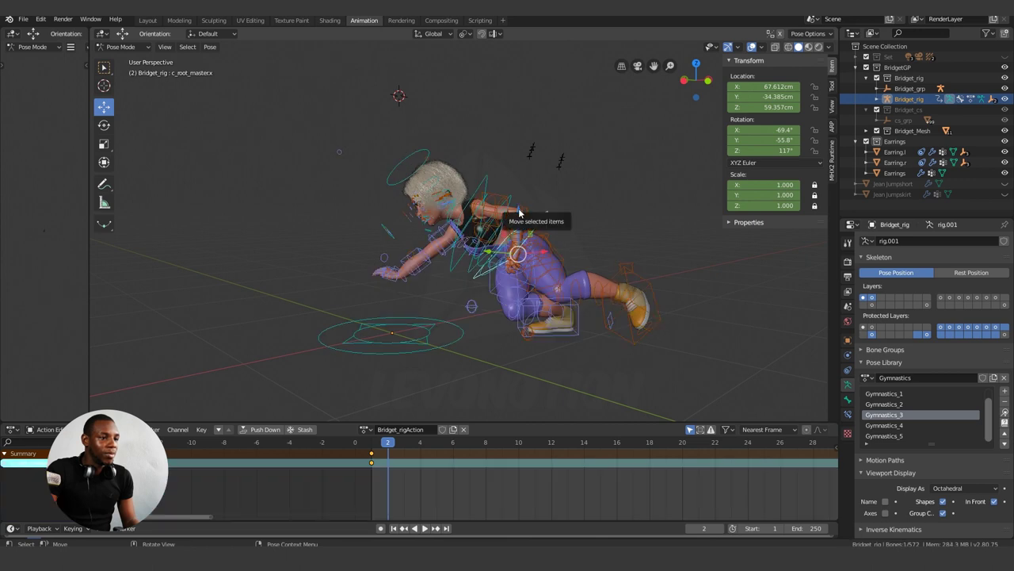
{"action": "middle_click_drag", "start_coordinate": [568, 202], "coordinate": [599, 219]}
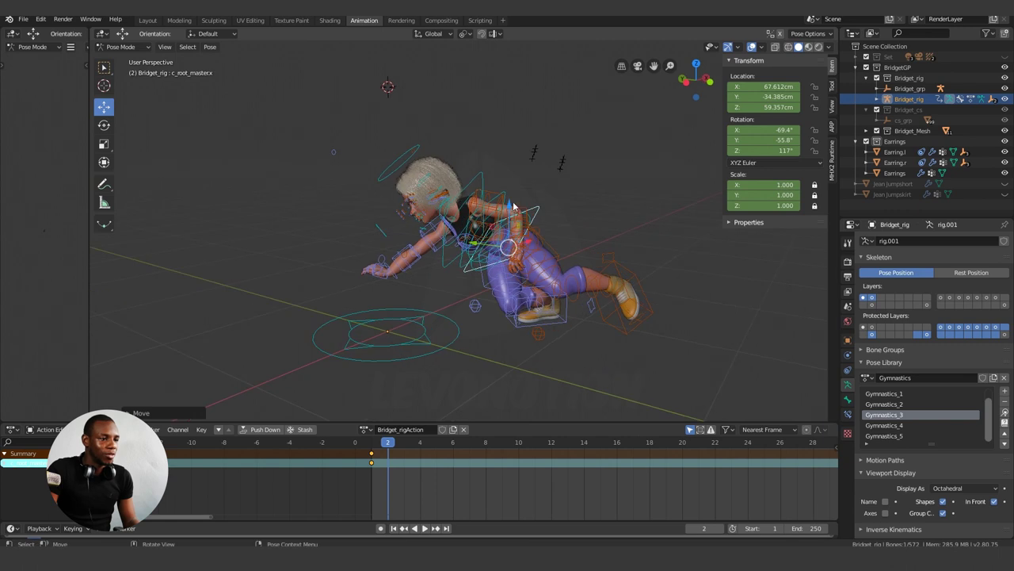
{"action": "key", "text": "g"}
{"action": "key", "text": "z"}
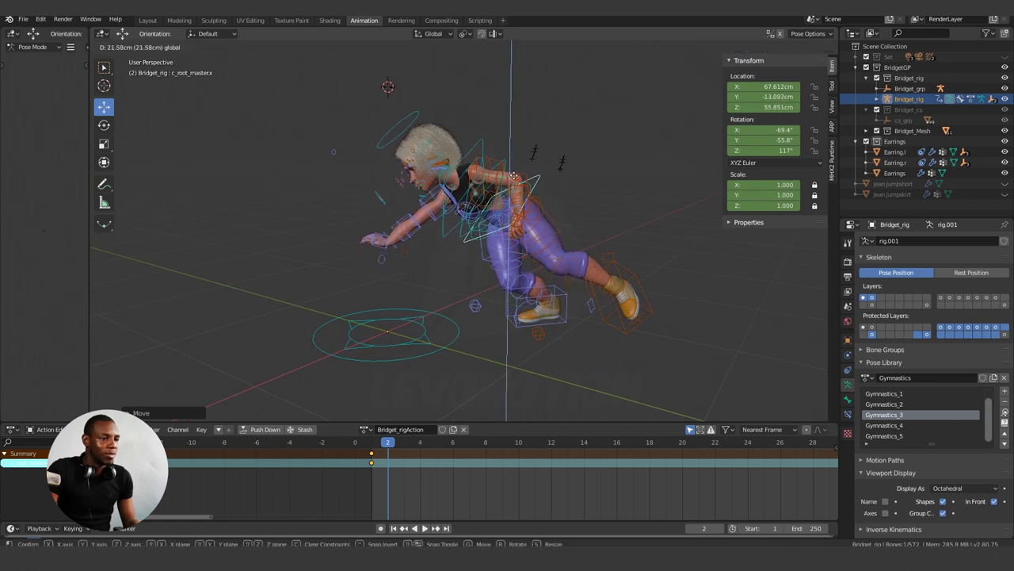
{"action": "left_click", "coordinate": [598, 213]}
{"action": "middle_click_drag", "start_coordinate": [599, 212], "coordinate": [567, 231]}
Step: Keyframe all bones on frame 2, then apply Gymnastics_4 on frame 3
{"action": "key", "text": "a"}
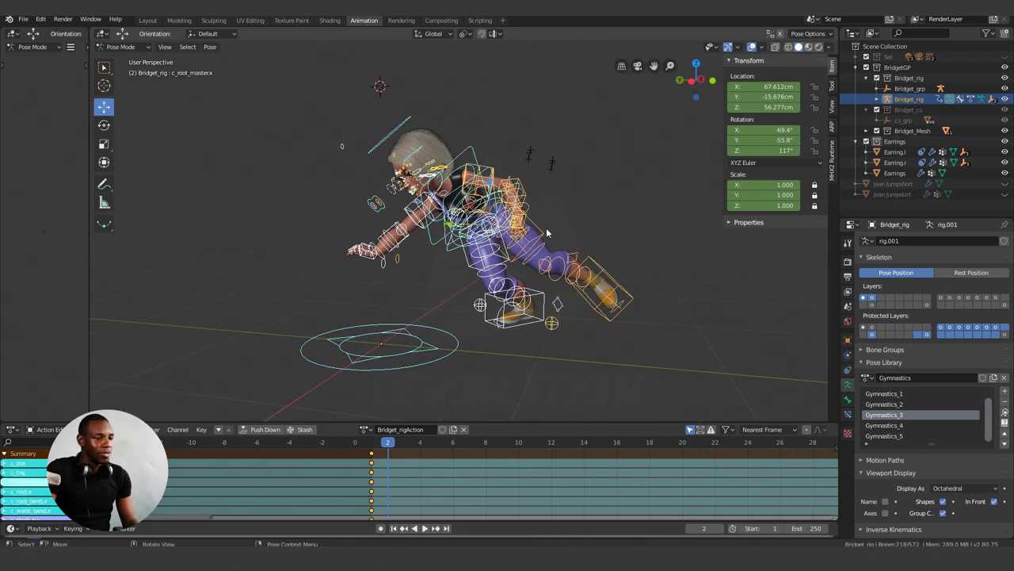
{"action": "key", "text": "i"}
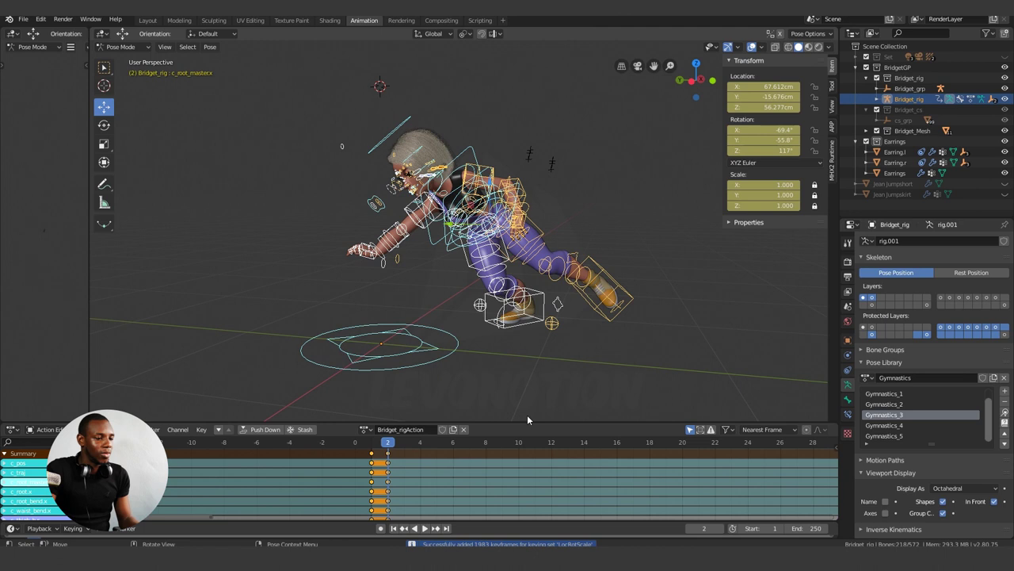
{"action": "left_click", "coordinate": [410, 444]}
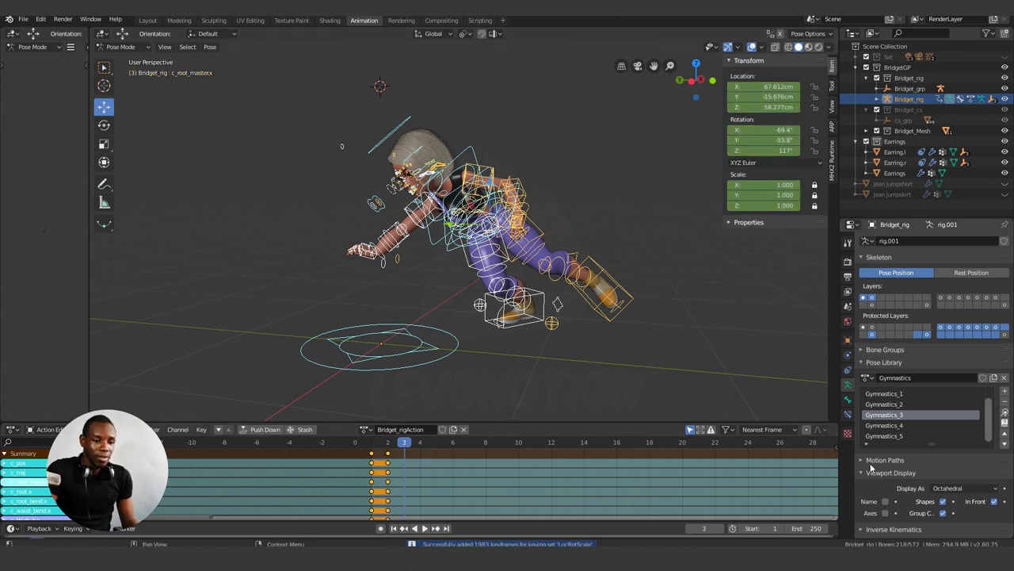
{"action": "left_click", "coordinate": [894, 426]}
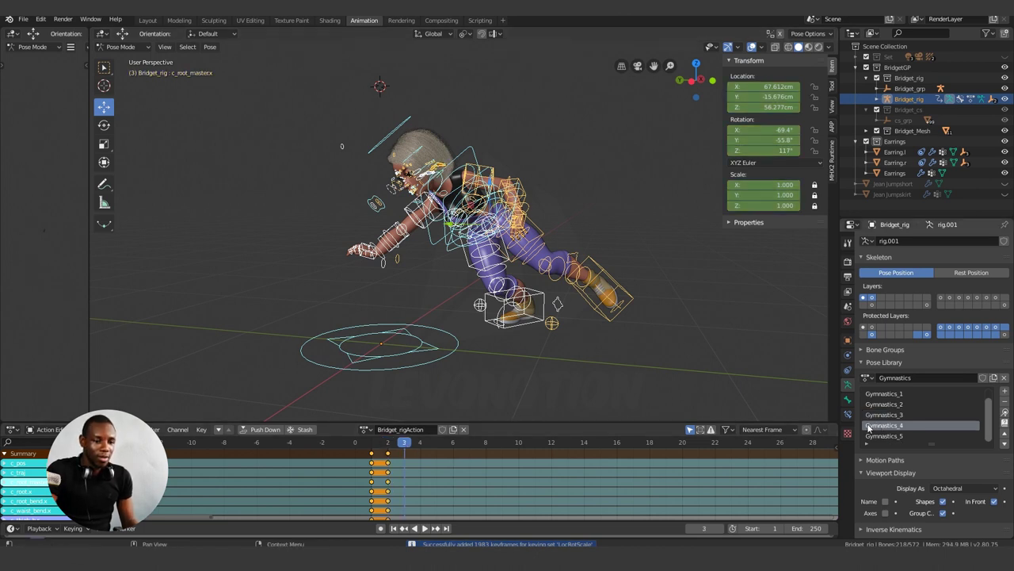
{"action": "left_click", "coordinate": [1005, 413]}
{"action": "left_click", "coordinate": [1005, 413]}
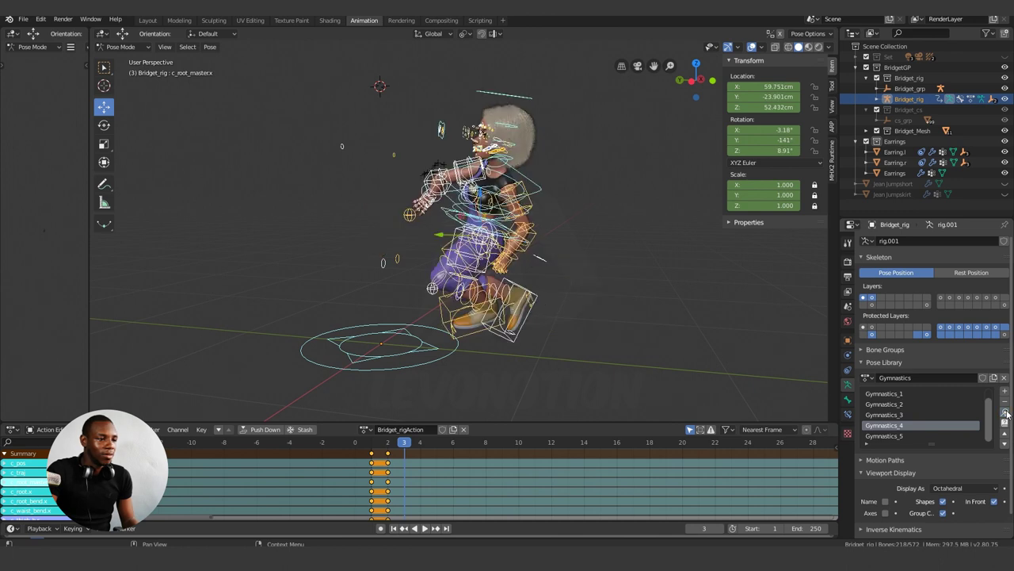
Step: Keyframe the Gymnastics_4 pose on frame 3 and turn off the viewport overlays
{"action": "middle_click_drag", "start_coordinate": [450, 279], "coordinate": [650, 285]}
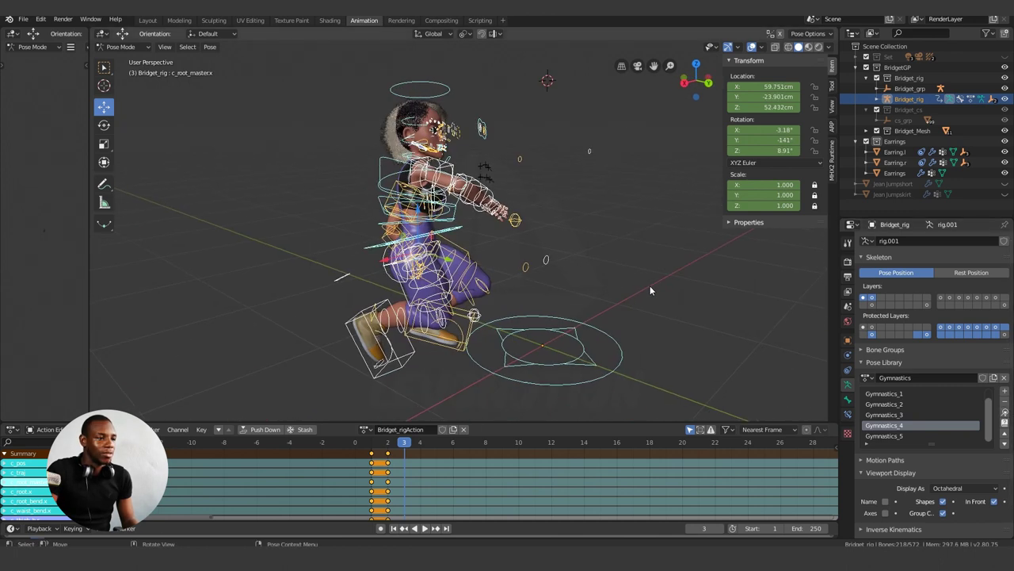
{"action": "middle_click_drag", "start_coordinate": [476, 263], "coordinate": [447, 230]}
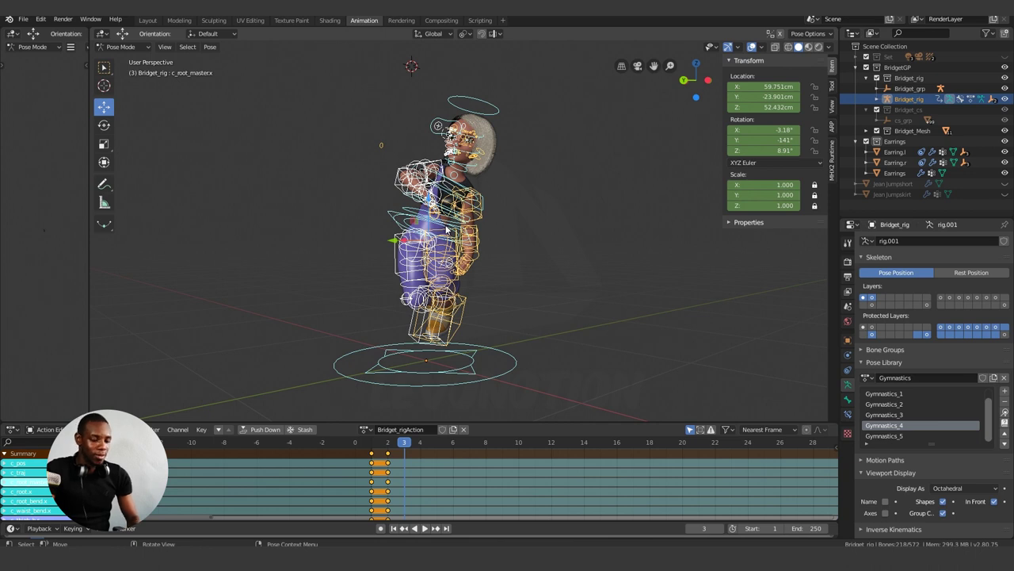
{"action": "key", "text": "i"}
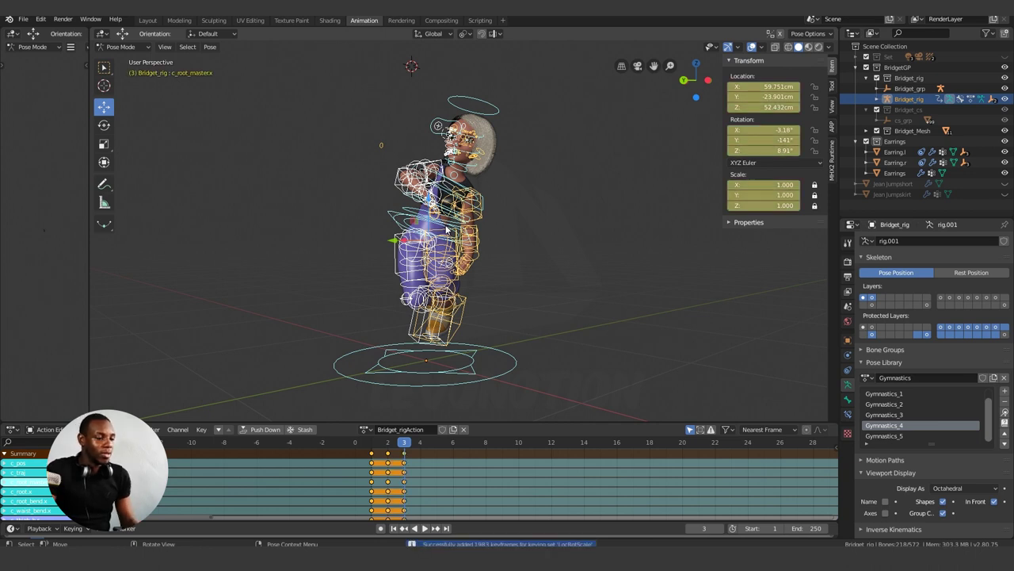
{"action": "left_click", "coordinate": [752, 46]}
{"action": "middle_click_drag", "start_coordinate": [525, 205], "coordinate": [475, 261]}
Step: Apply Gymnastics_5 on frame 4, keyframe it, and jump back to the first keyframe
{"action": "left_click_drag", "start_coordinate": [387, 439], "coordinate": [420, 440]}
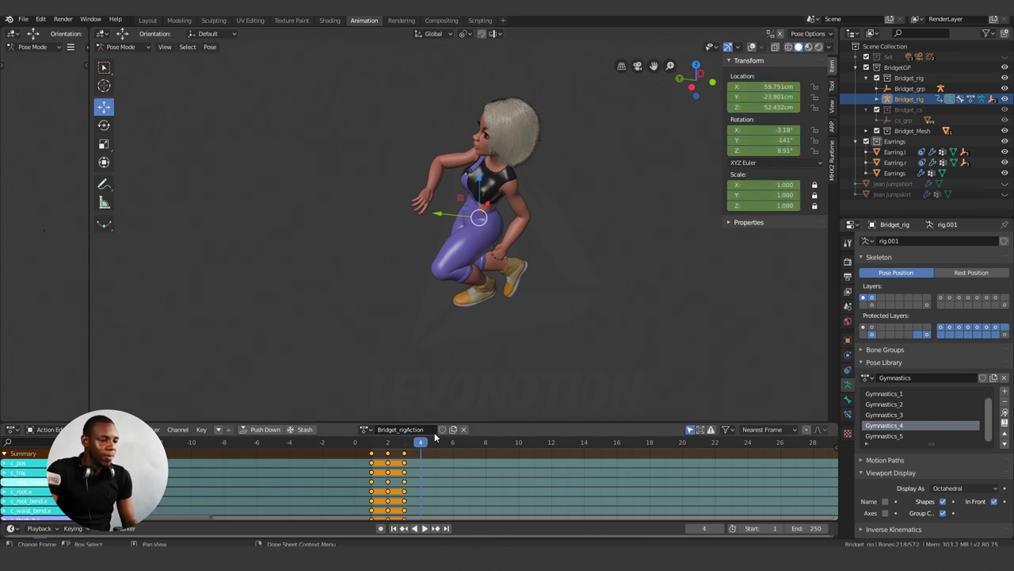
{"action": "left_click", "coordinate": [887, 436]}
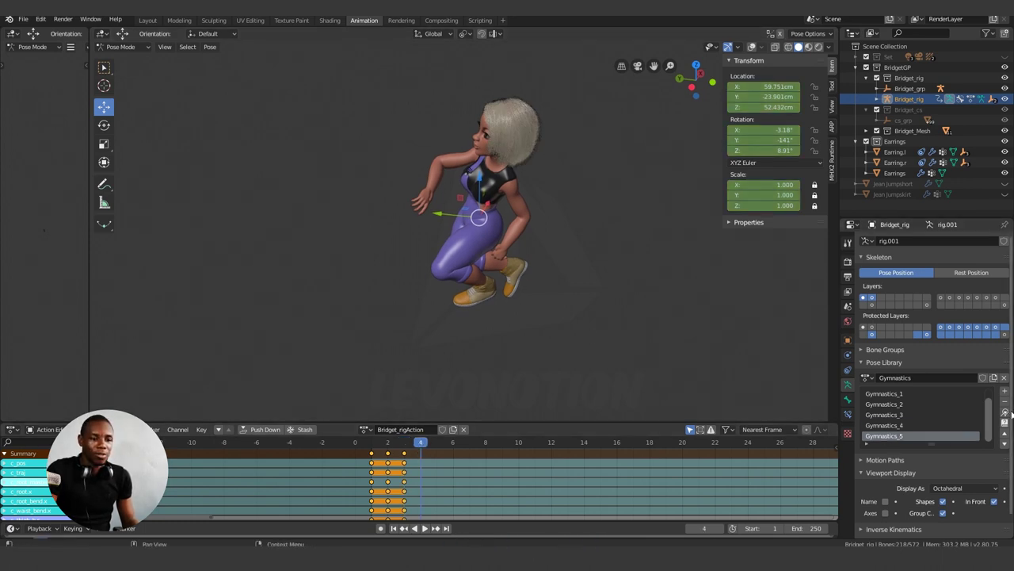
{"action": "left_click", "coordinate": [1004, 413]}
{"action": "middle_click_drag", "start_coordinate": [479, 256], "coordinate": [398, 255]}
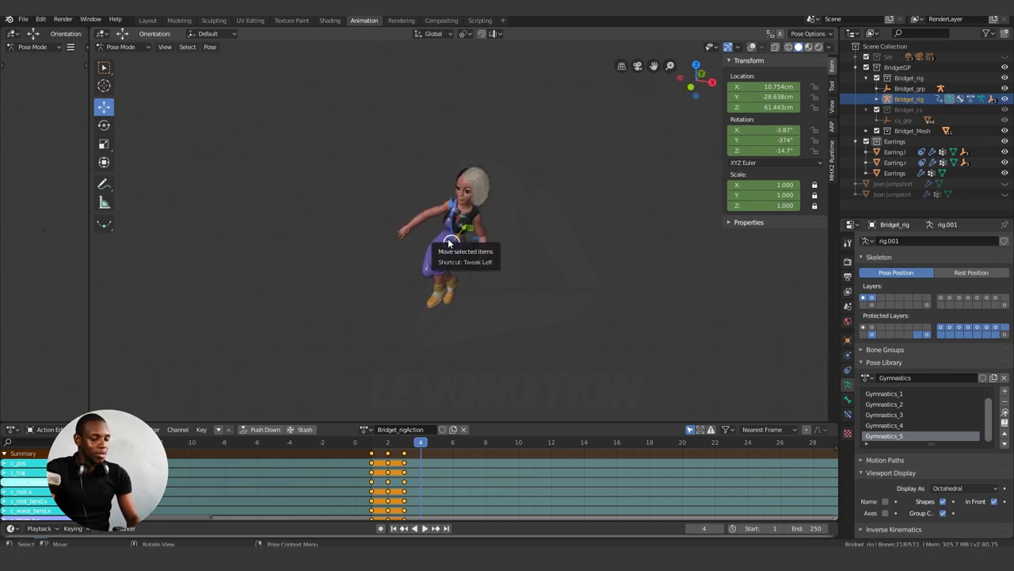
{"action": "key", "text": "i"}
{"action": "key", "text": "Left"}
{"action": "key", "text": "Left"}
{"action": "key", "text": "Left"}
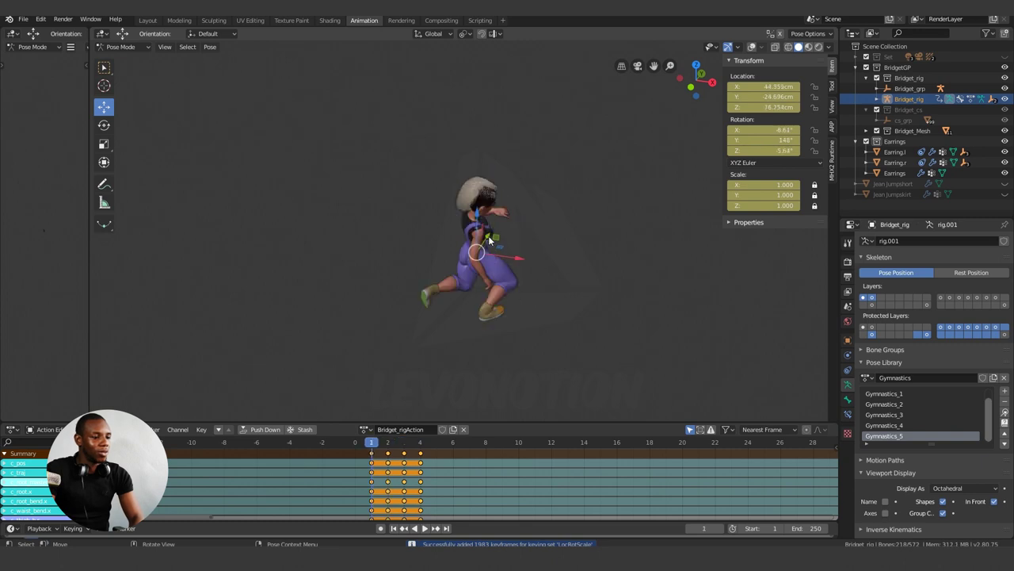
{"action": "key", "text": "Right"}
{"action": "key", "text": "Right"}
{"action": "middle_click_drag", "start_coordinate": [374, 240], "coordinate": [616, 236]}
{"action": "key", "text": "Right"}
{"action": "middle_click_drag", "start_coordinate": [258, 267], "coordinate": [535, 268]}
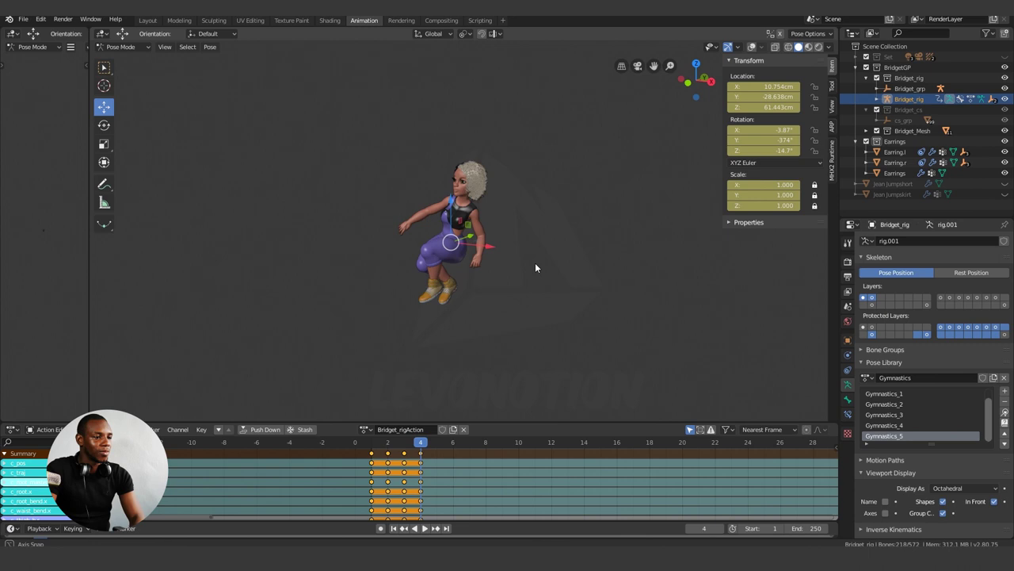
{"action": "key", "text": "Up"}
{"action": "key", "text": "Left"}
{"action": "key", "text": "Left"}
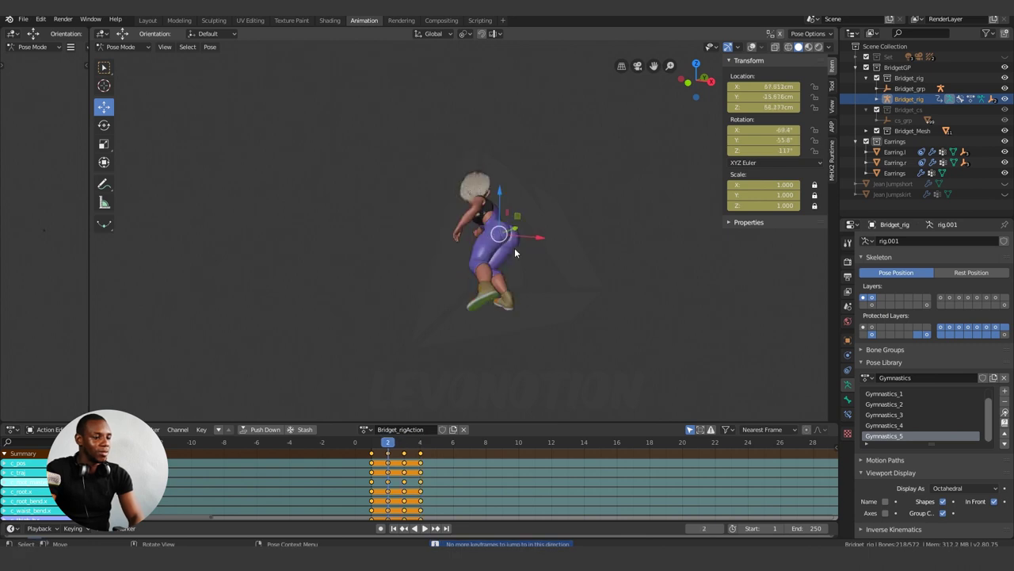
{"action": "key", "text": "Left"}
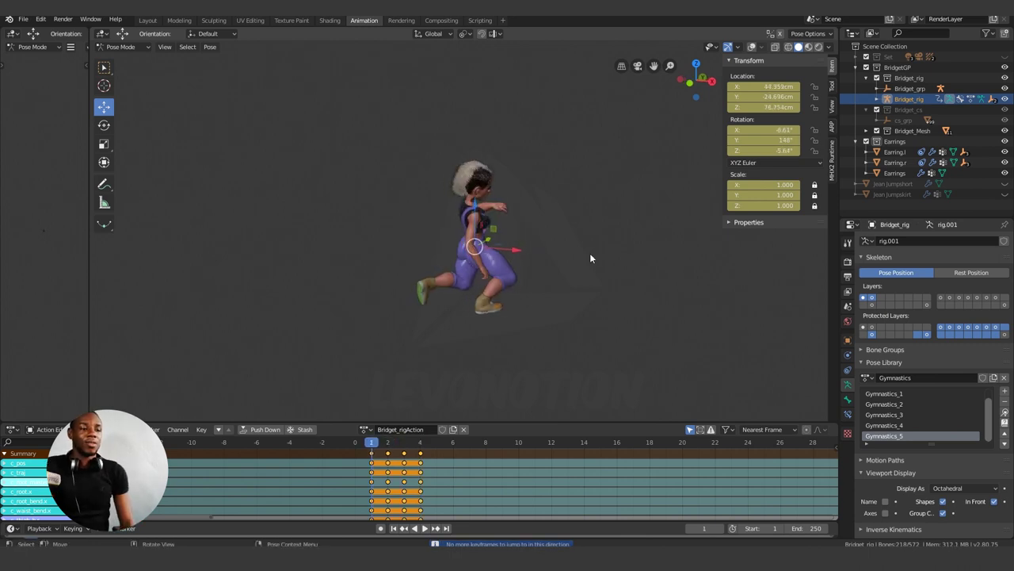
{"action": "middle_click_drag", "start_coordinate": [481, 324], "coordinate": [444, 268]}
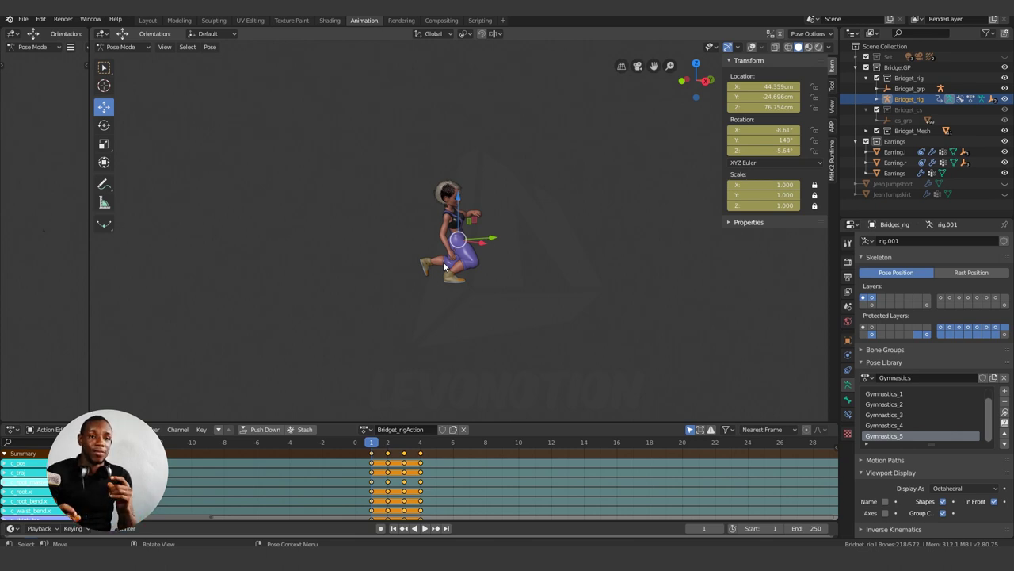
{"action": "key", "text": "space"}
{"action": "key", "text": "space"}
{"action": "left_click", "coordinate": [387, 441]}
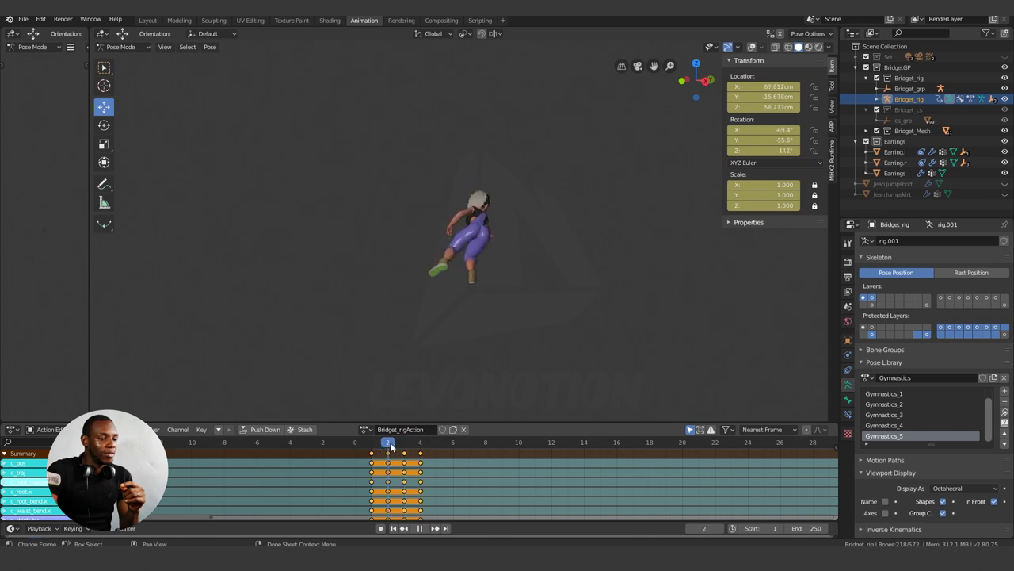
{"action": "left_click", "coordinate": [496, 230]}
{"action": "middle_click_drag", "start_coordinate": [506, 231], "coordinate": [405, 267]}
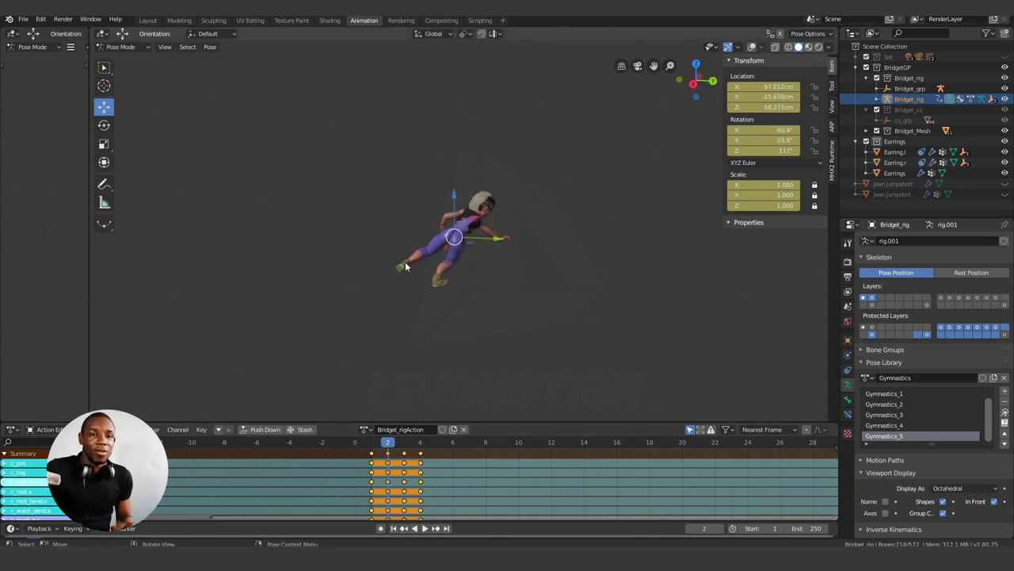